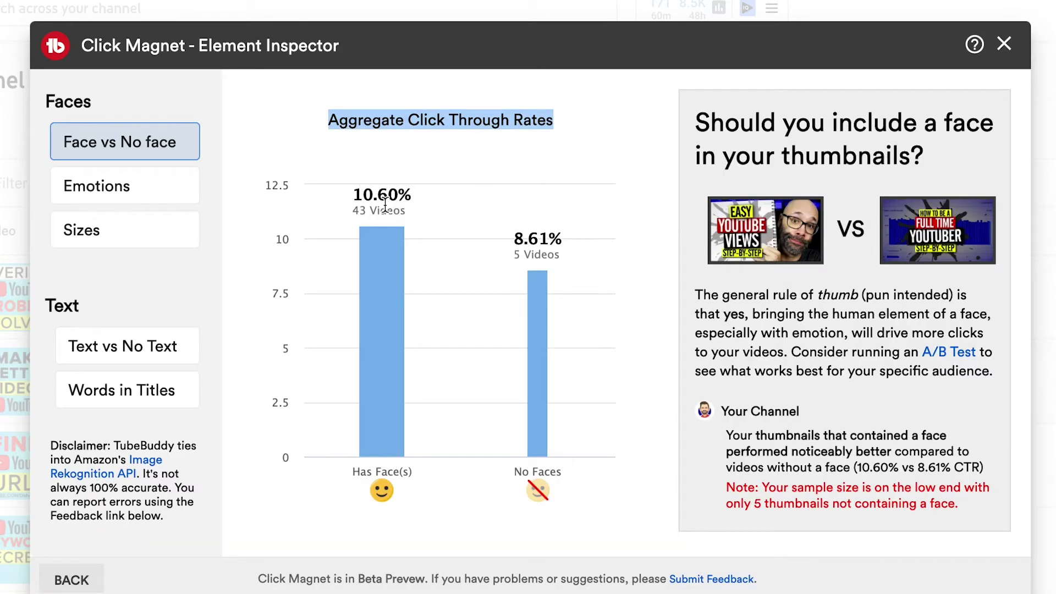
- Look over Click Magnet's face emotion, face size and title-word features, then launch it over YouTube Studio
click(110, 186)
click(113, 232)
click(138, 394)
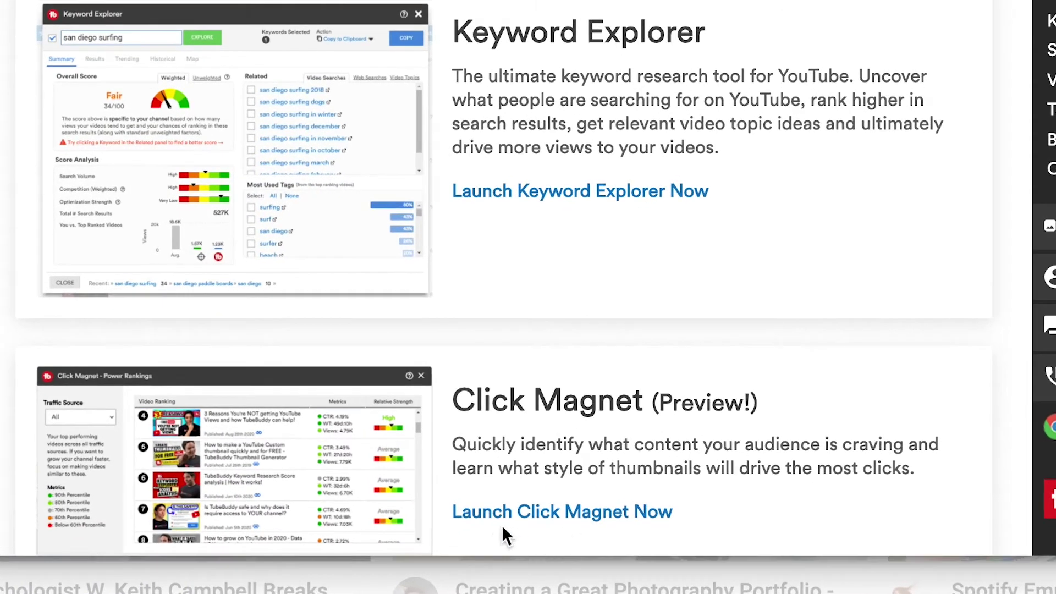
click(546, 511)
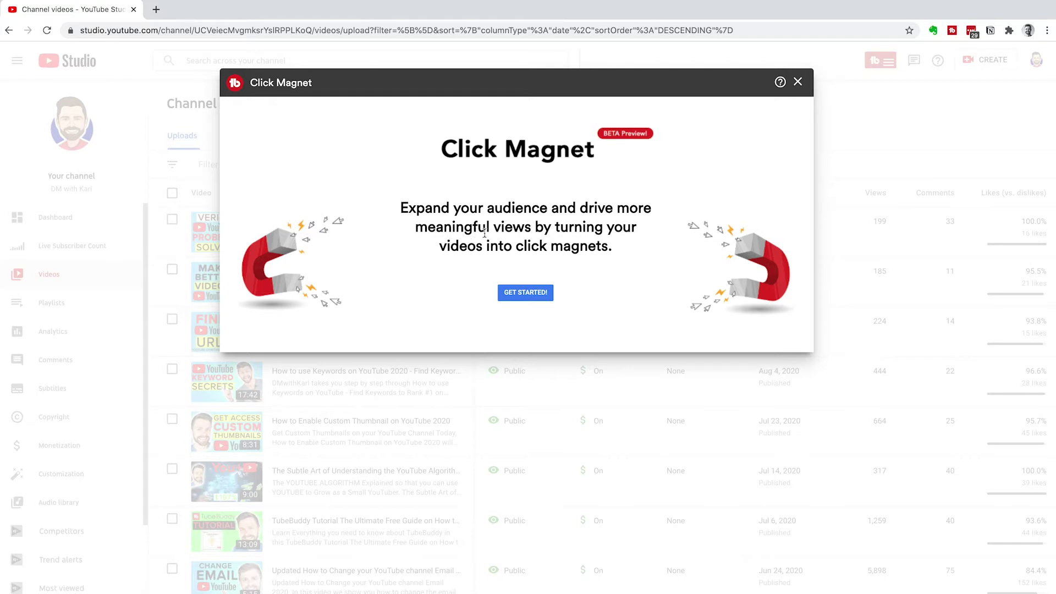
click(527, 298)
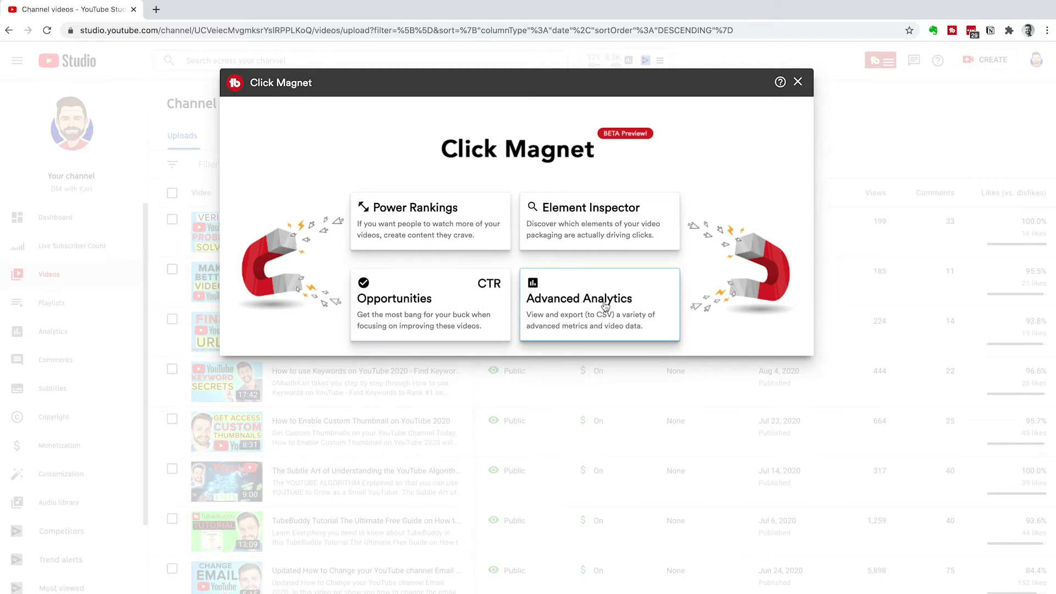
- Open Power Rankings and examine the Strength column and the top video's metrics
click(417, 227)
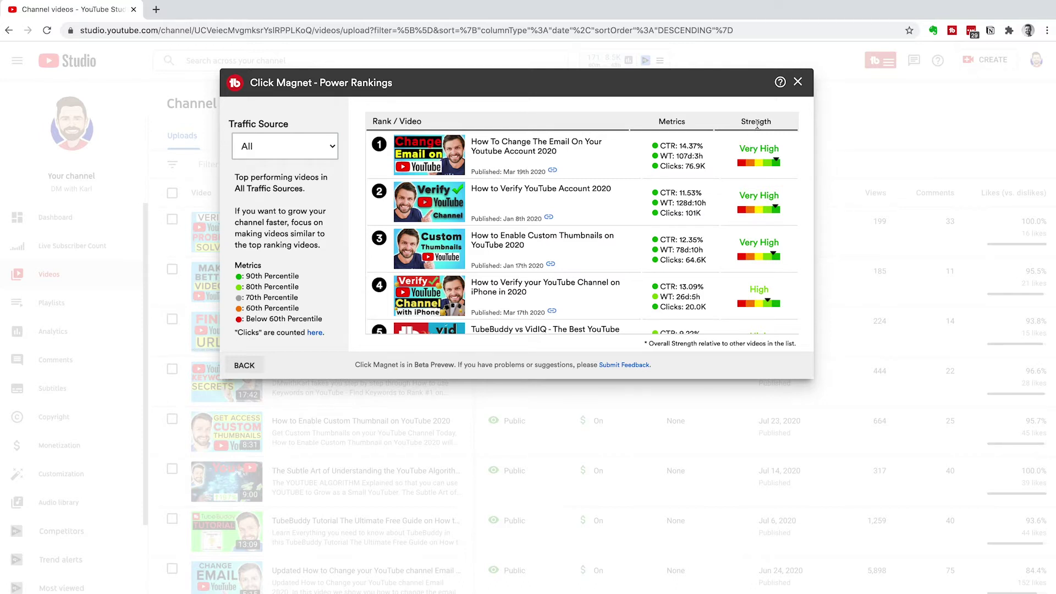
drag(741, 124, 779, 127)
scroll(777, 298, down, 1)
scroll(778, 299, down, 20)
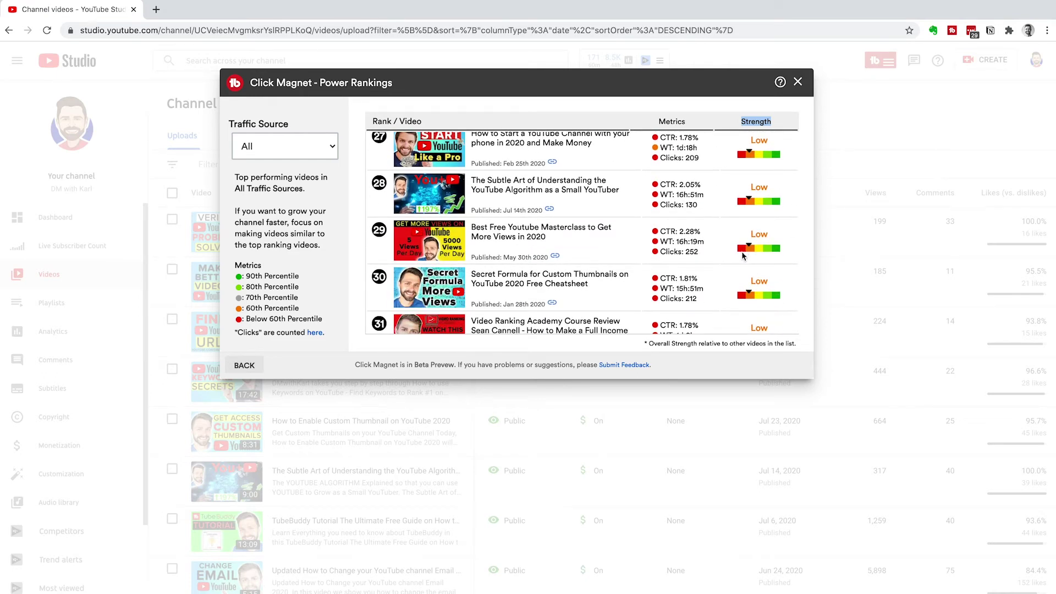
scroll(741, 255, down, 4)
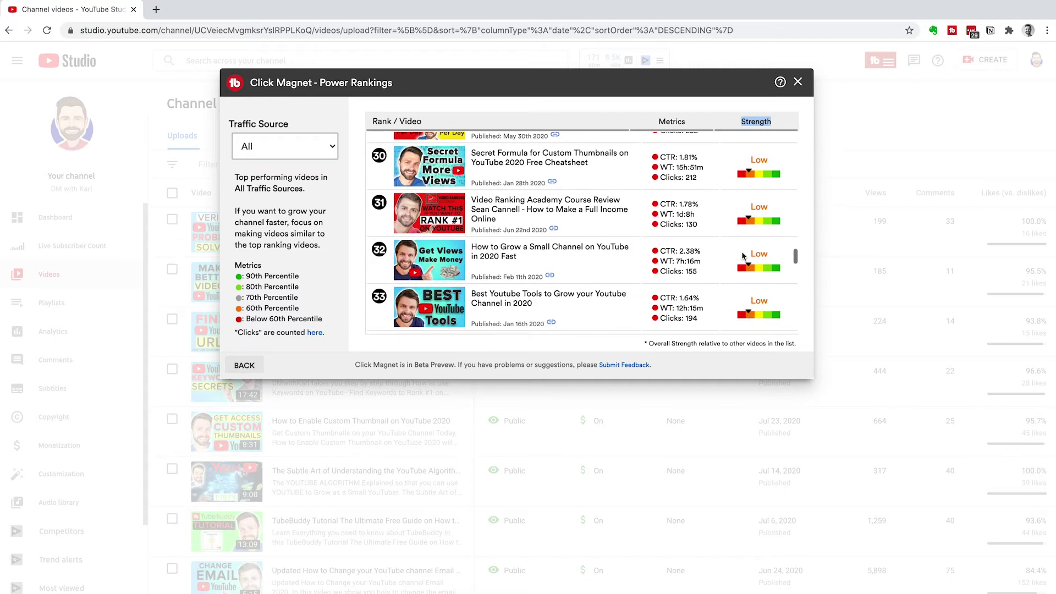
scroll(743, 256, up, 20)
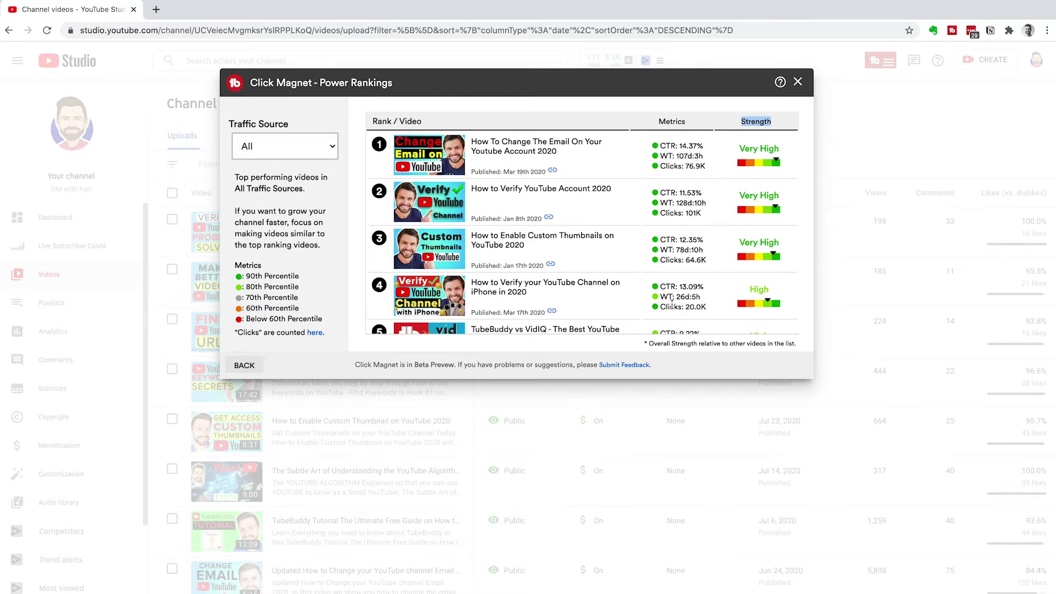
double_click(686, 156)
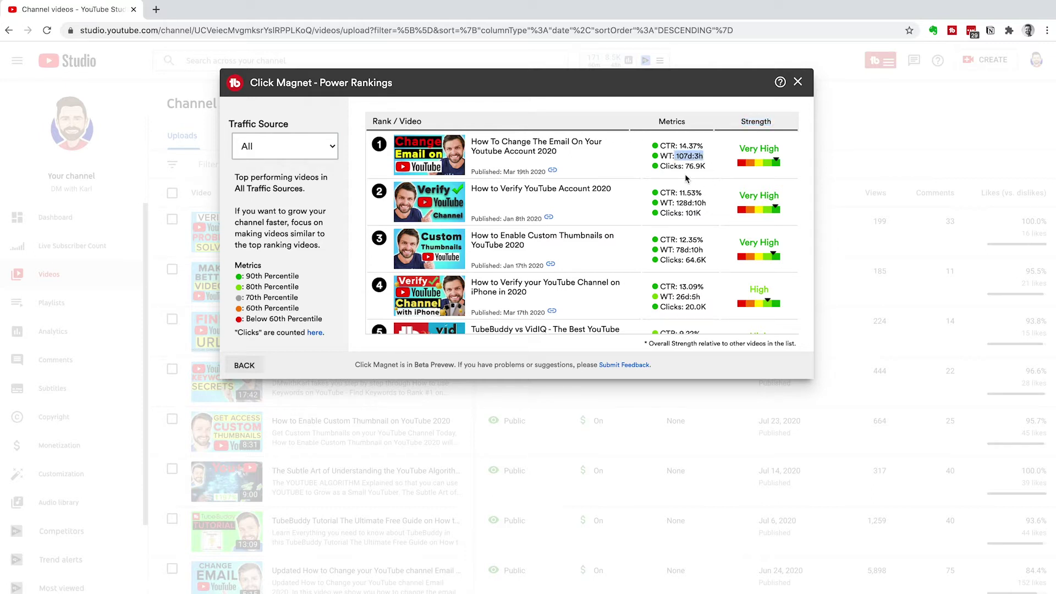
drag(680, 146, 707, 167)
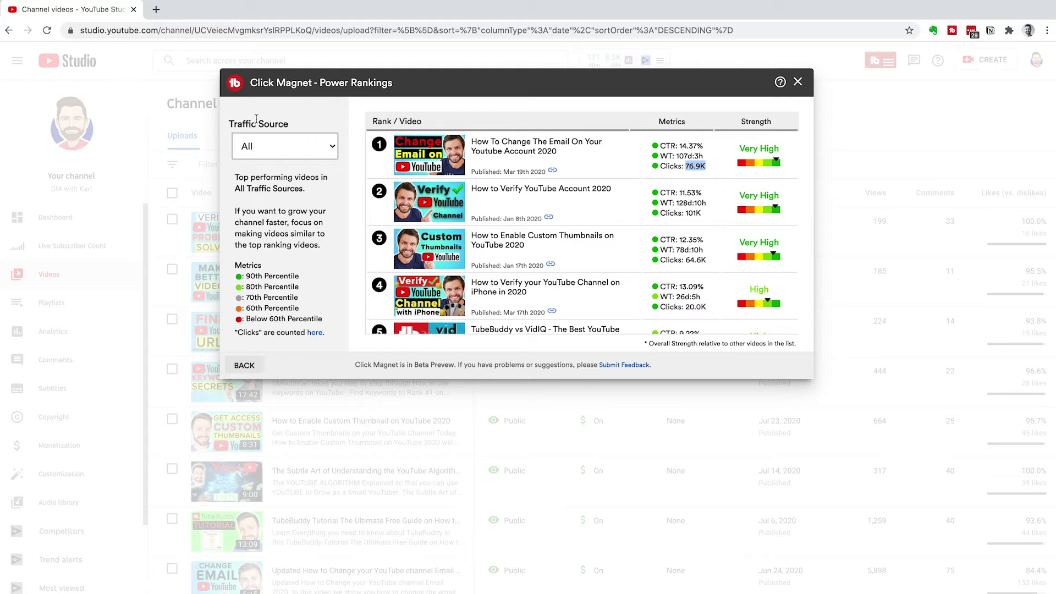
- Rank videos by YouTube Search, Suggested Videos, Browse Features, then All traffic sources
click(330, 147)
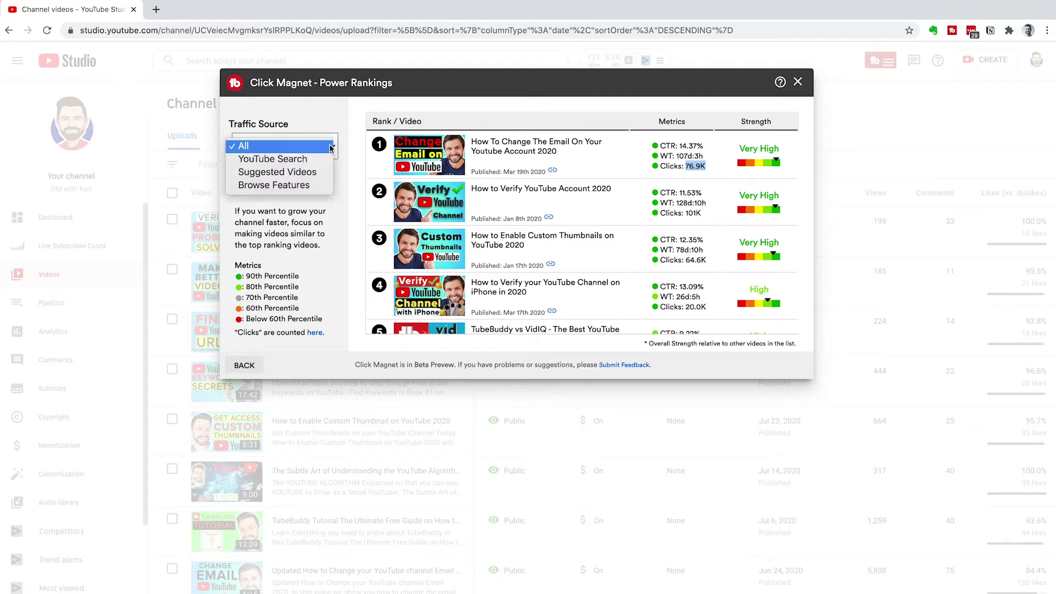
click(307, 159)
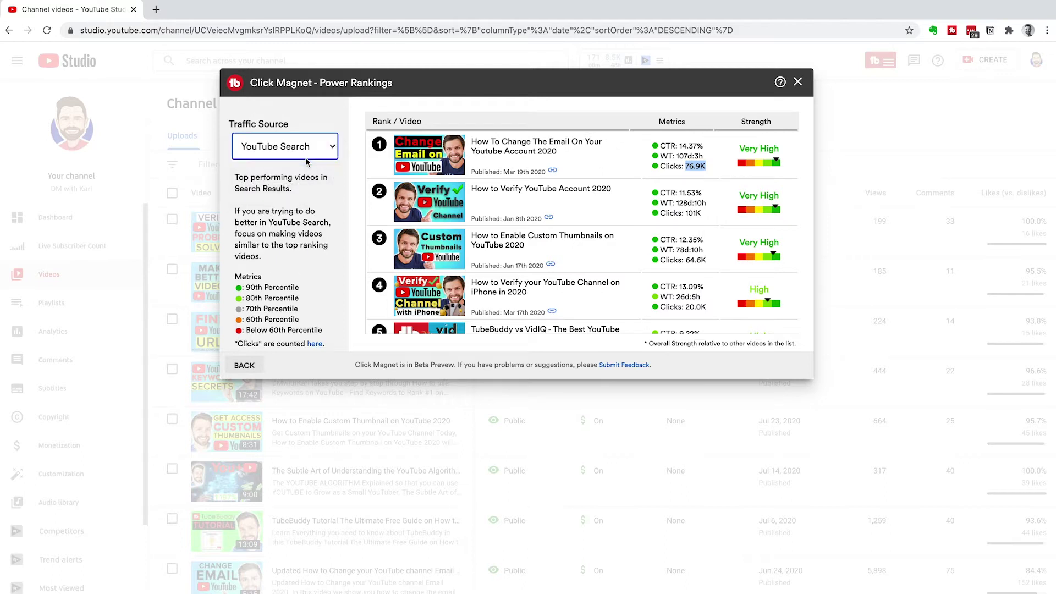
click(330, 147)
key(Escape)
click(329, 152)
click(319, 159)
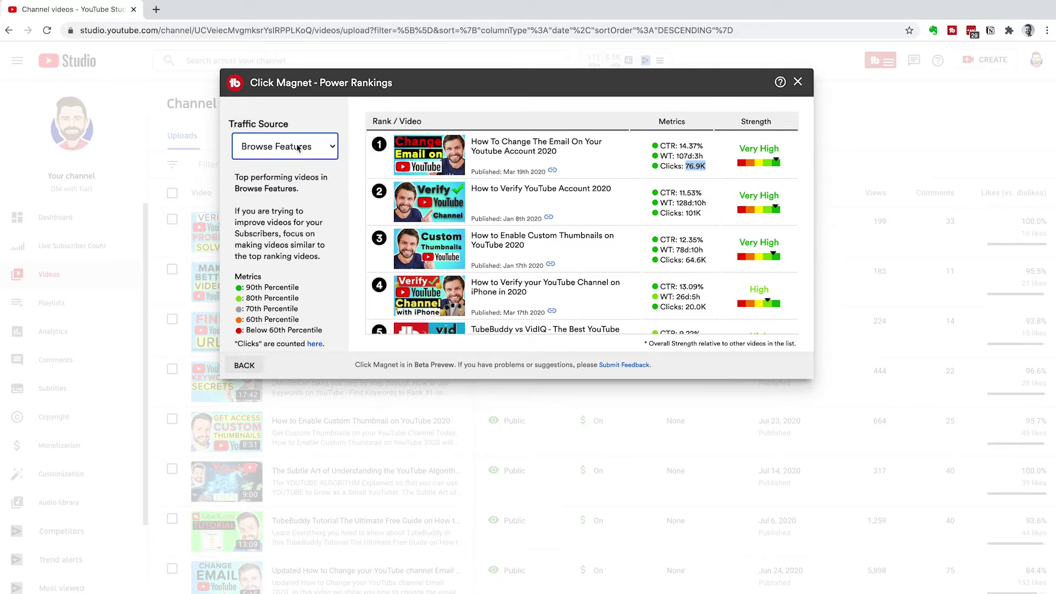
key(Up)
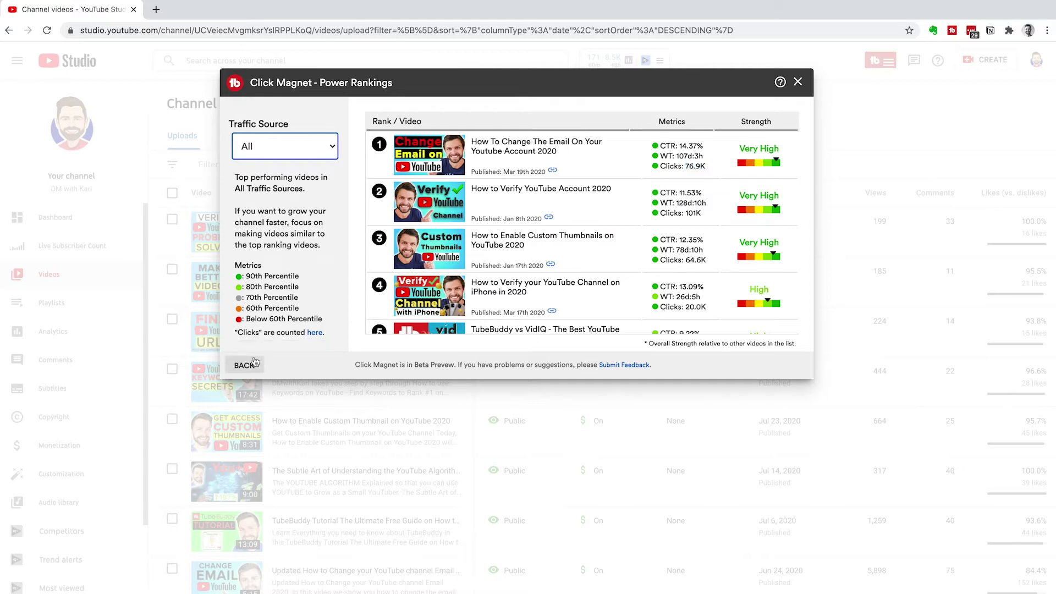
- Open Element Inspector to compare CTR of thumbnails with faces versus no faces, then by emotion
click(246, 366)
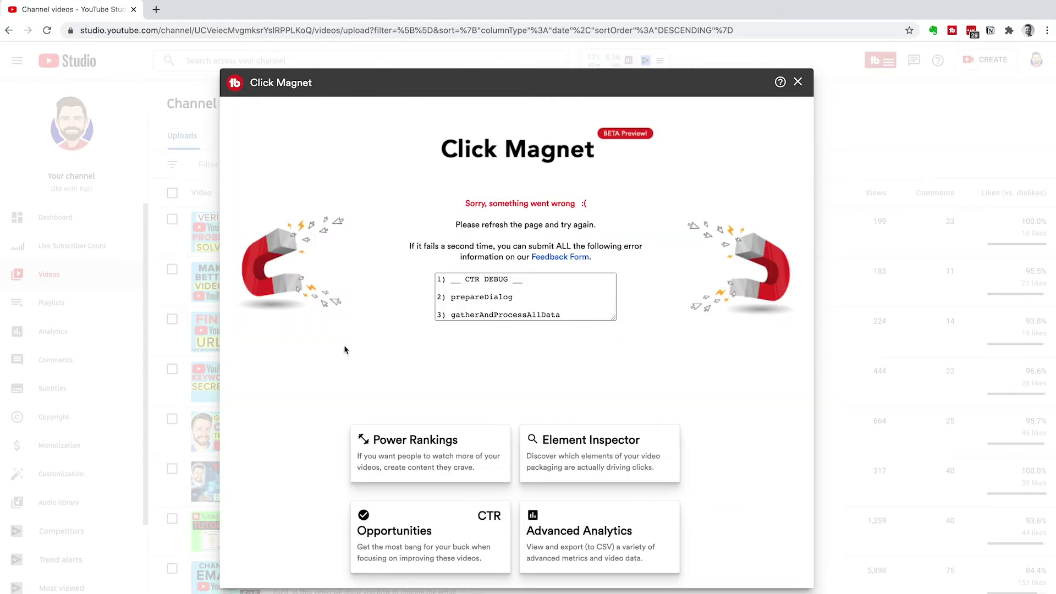
click(612, 447)
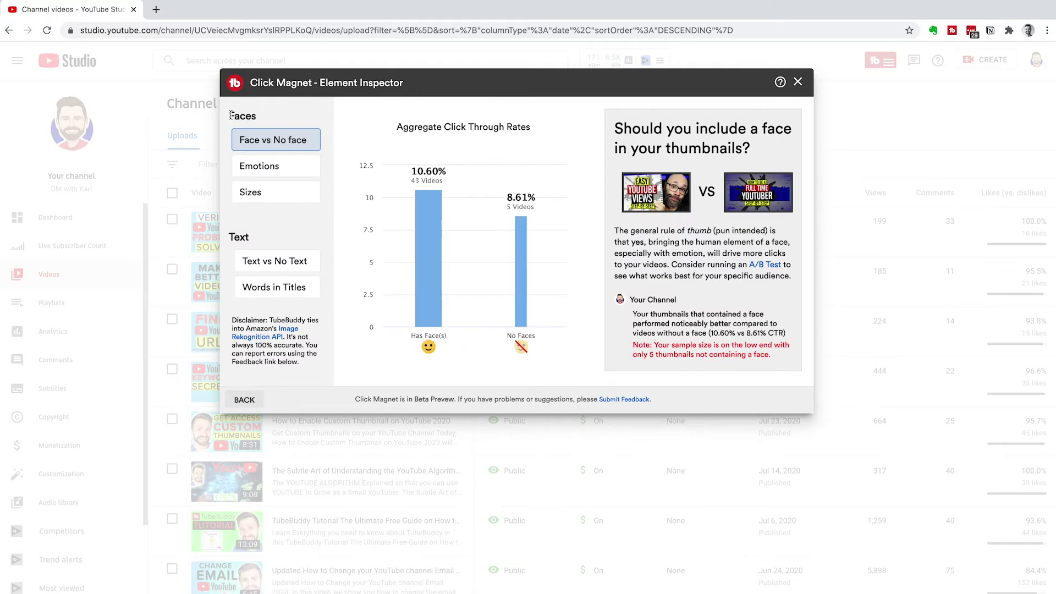
drag(395, 131, 552, 130)
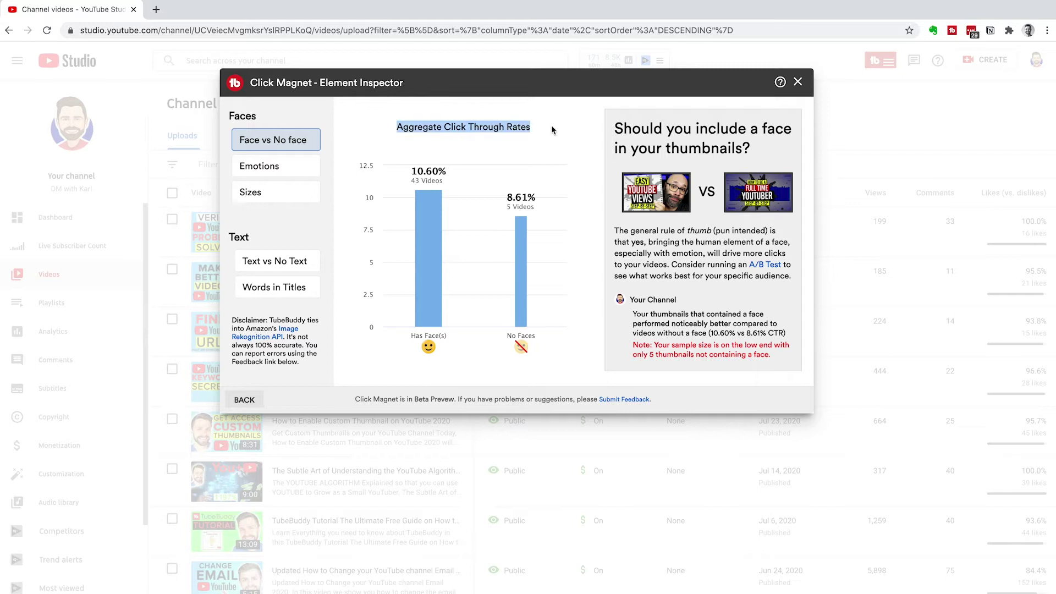
mouse_move(407, 169)
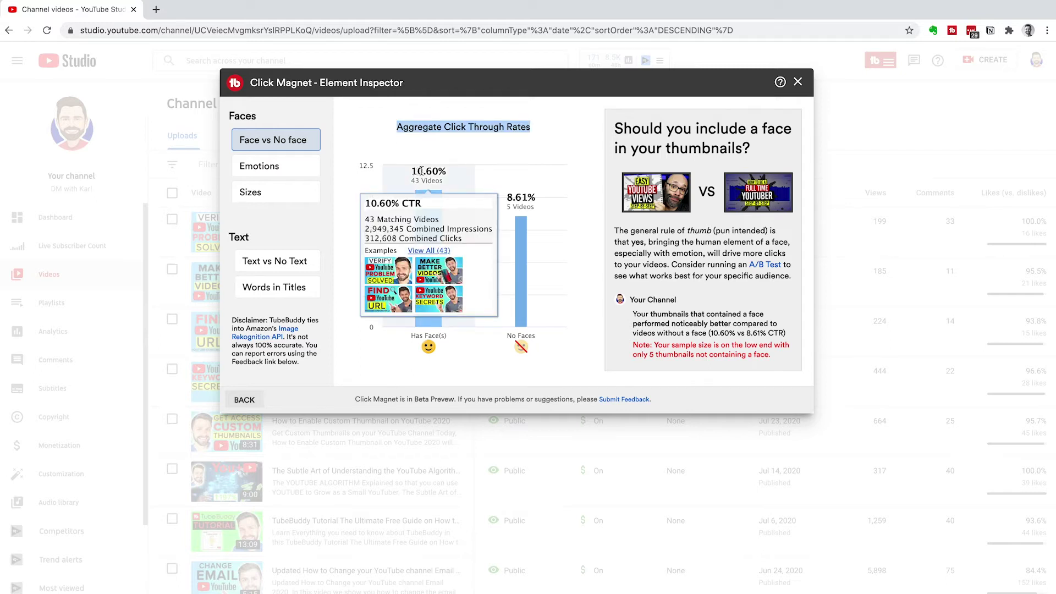
mouse_move(523, 219)
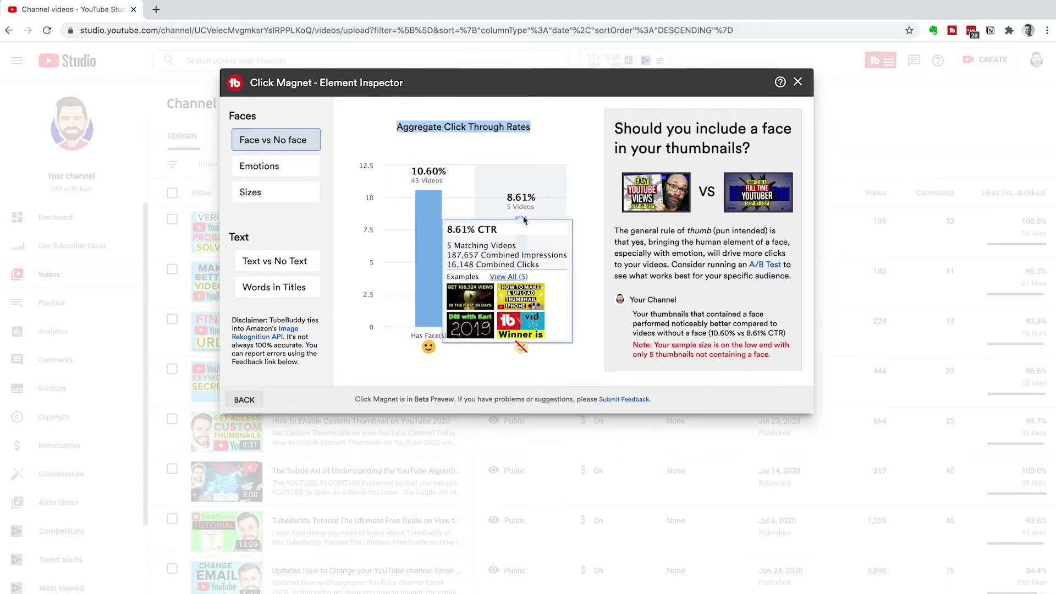
mouse_move(427, 189)
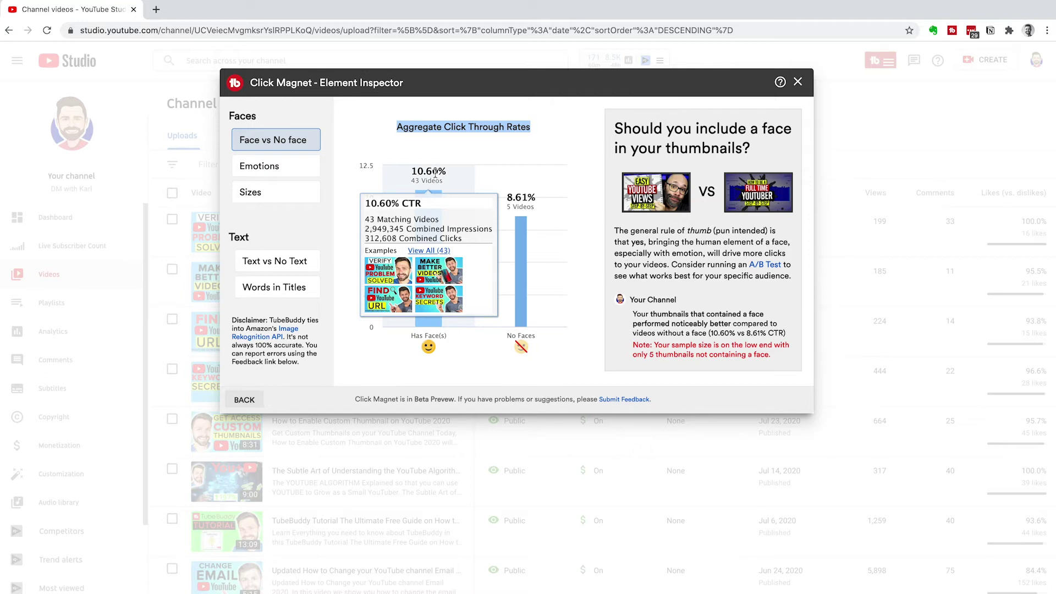
click(276, 166)
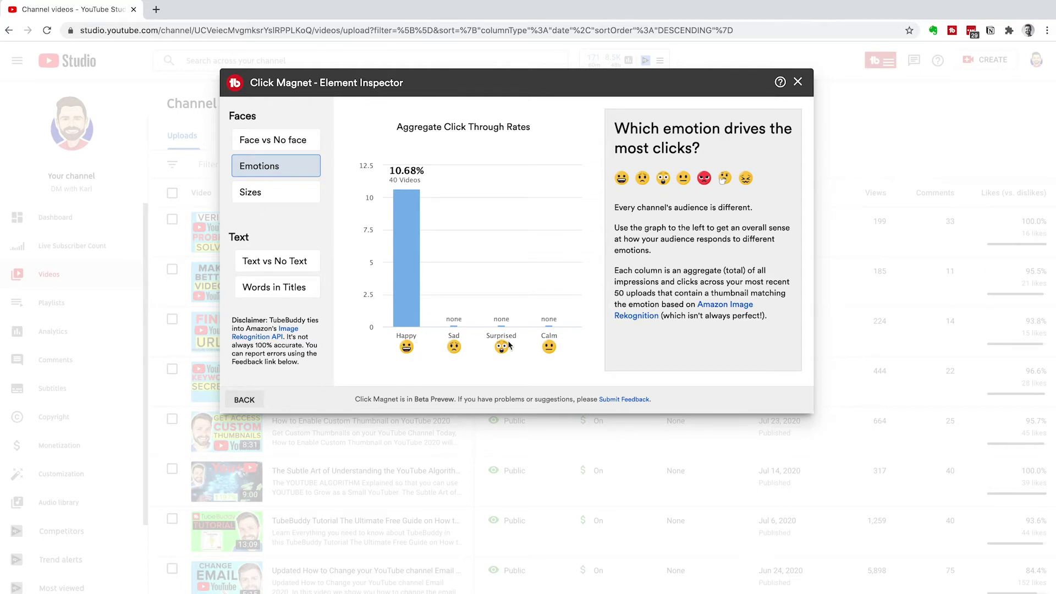
- Check the Happy emotion CTR, then compare face sizes: medium shots 11.10%, close-ups 4.21%
mouse_move(419, 267)
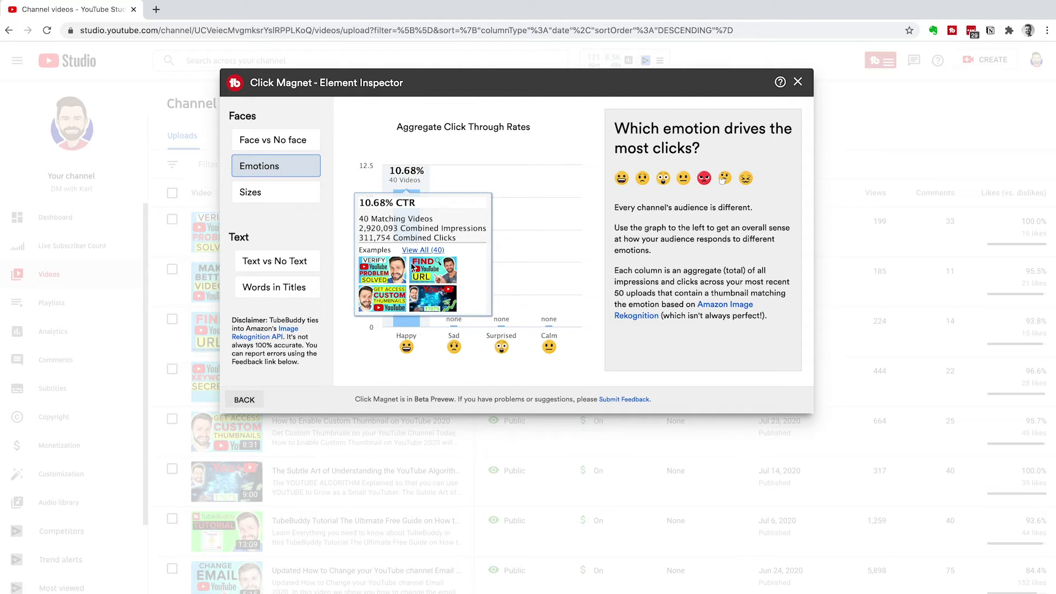
click(270, 197)
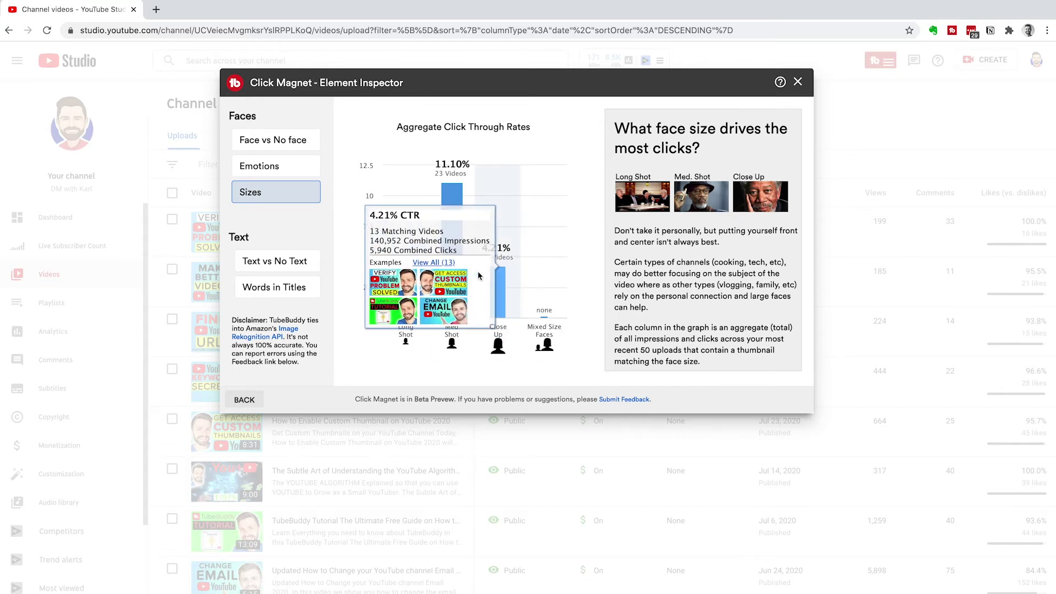
mouse_move(406, 300)
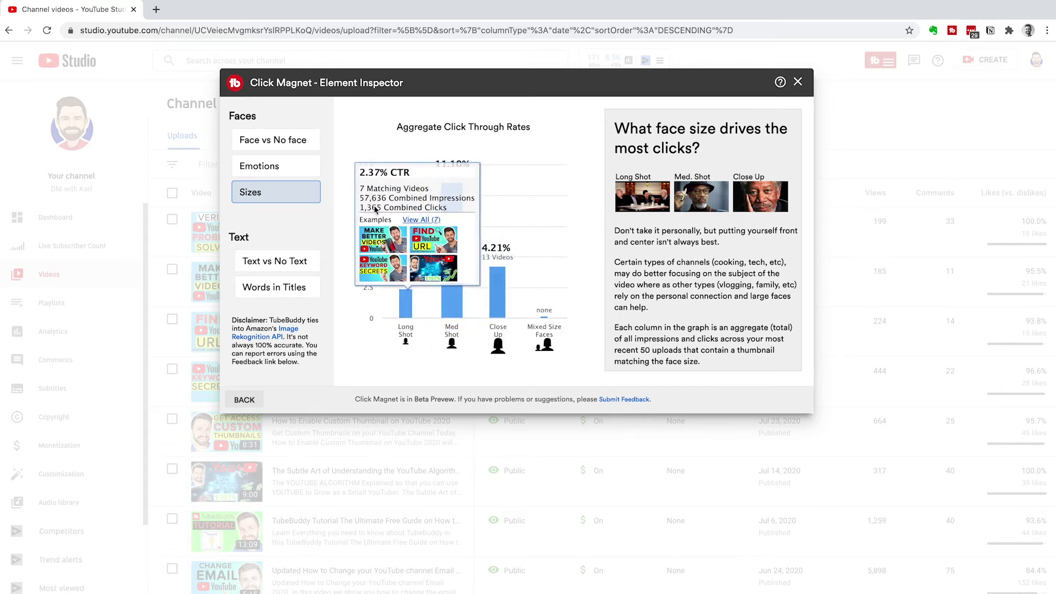
- Compare CTR of thumbnails with text versus without text
click(264, 266)
mouse_move(433, 220)
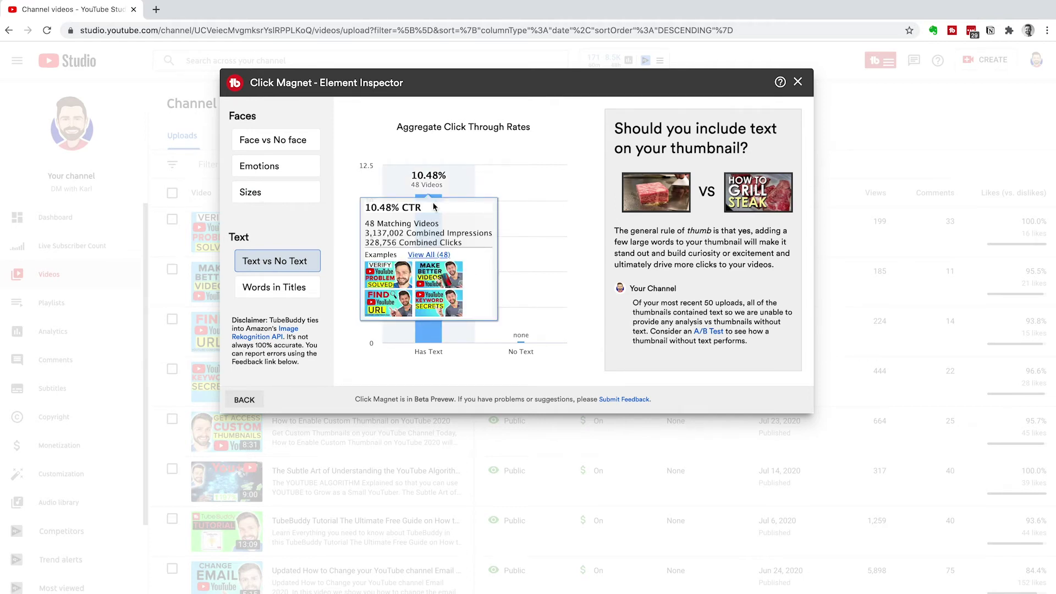
mouse_move(523, 338)
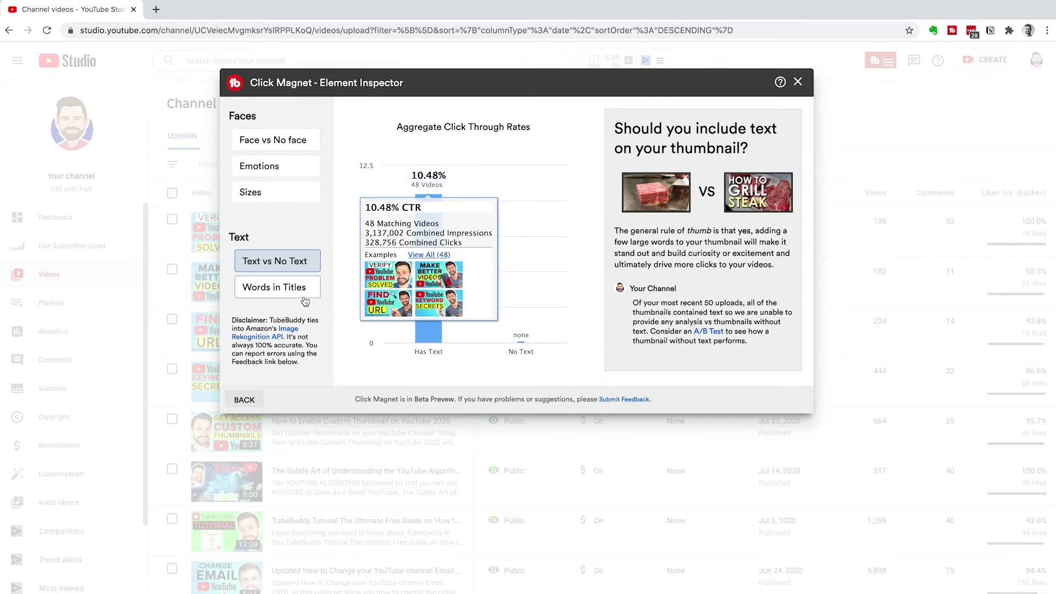
- Read the CTR of each title word, led by 'change' at 13.71% and 'your' 12.35%
click(285, 293)
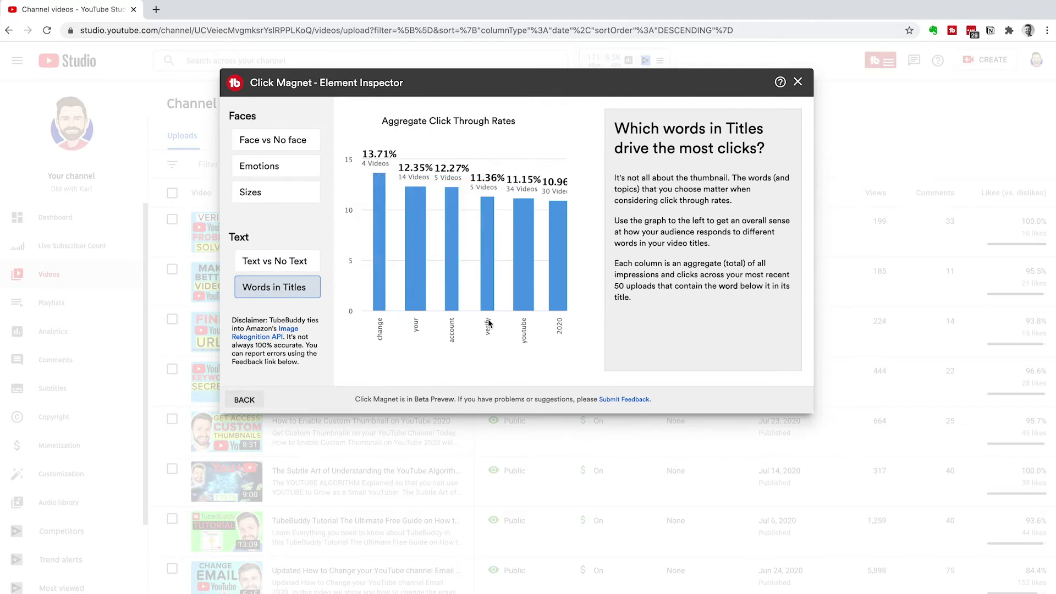
mouse_move(399, 202)
mouse_move(364, 166)
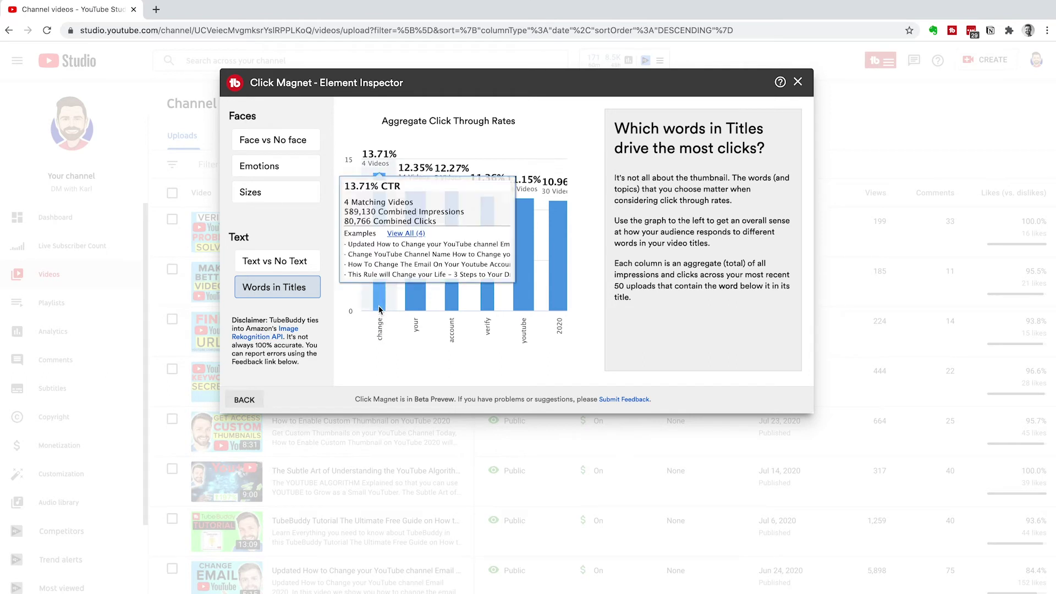
mouse_move(419, 300)
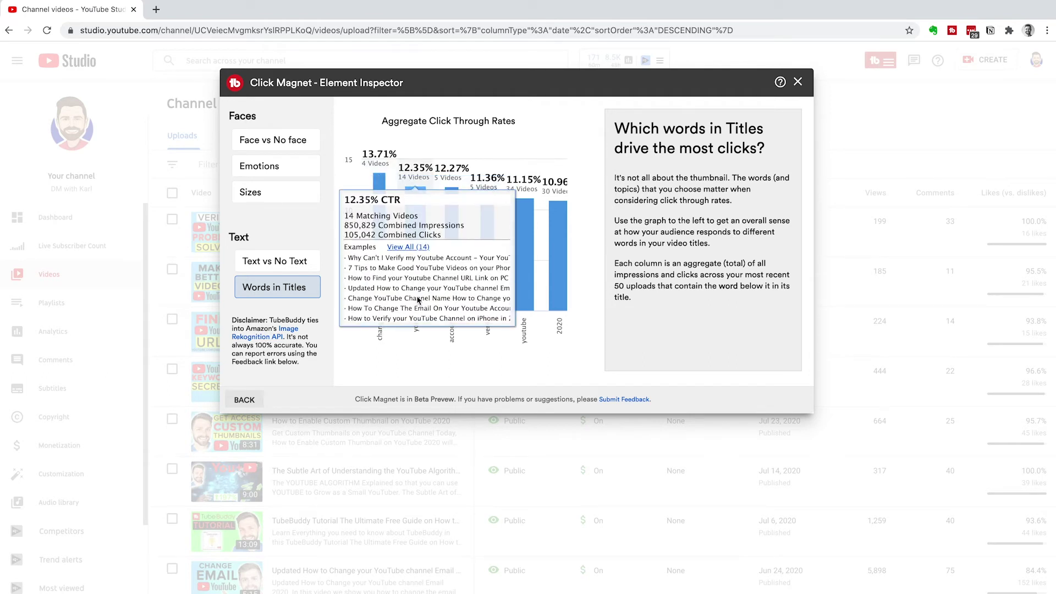
mouse_move(455, 290)
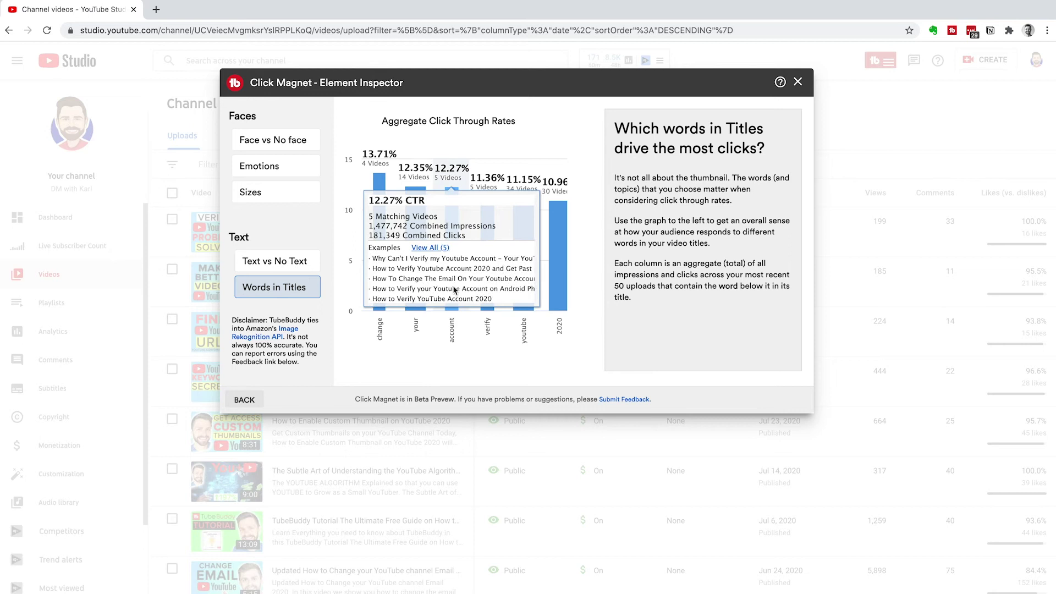
mouse_move(487, 288)
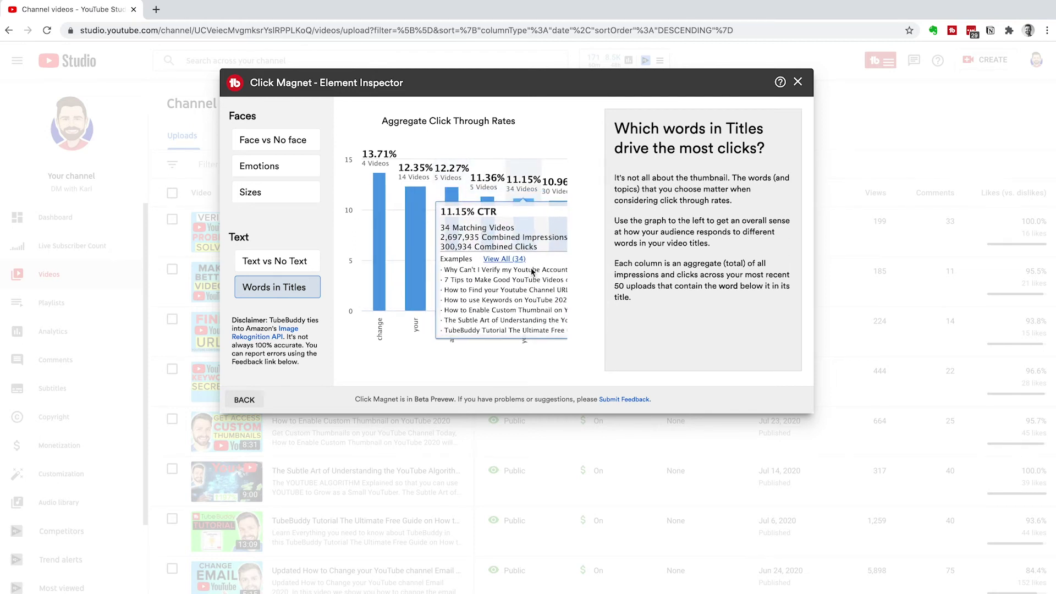
mouse_move(566, 331)
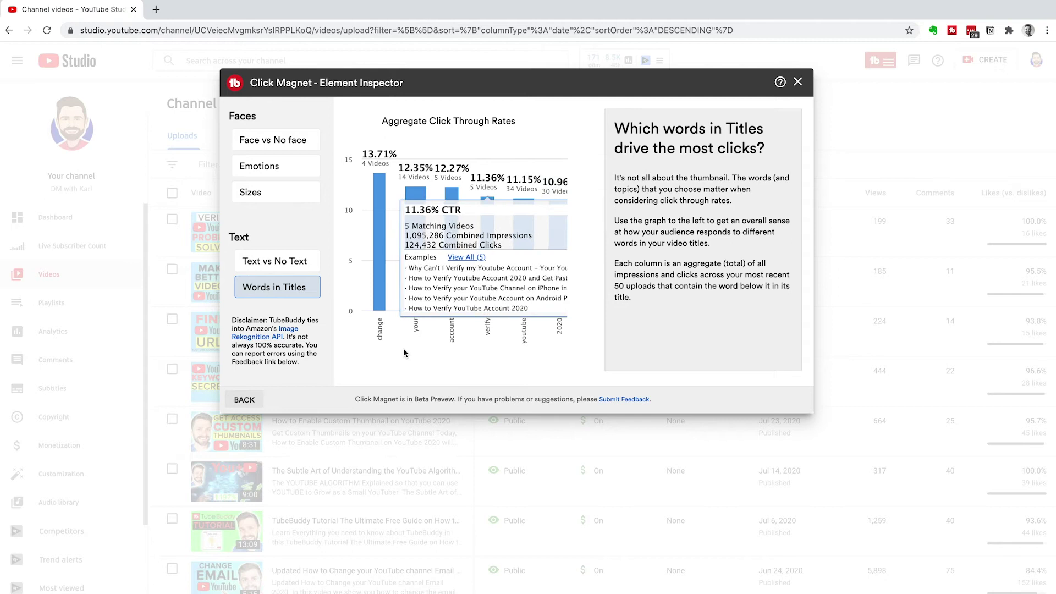
- Return to the Click Magnet home screen and open the CTR Opportunities list
click(245, 401)
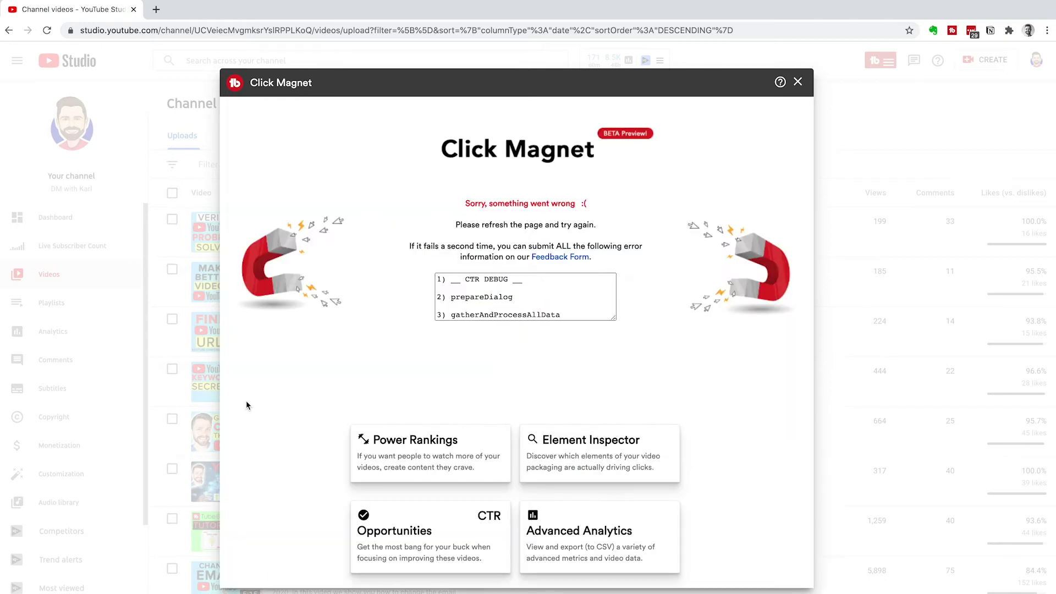
click(442, 536)
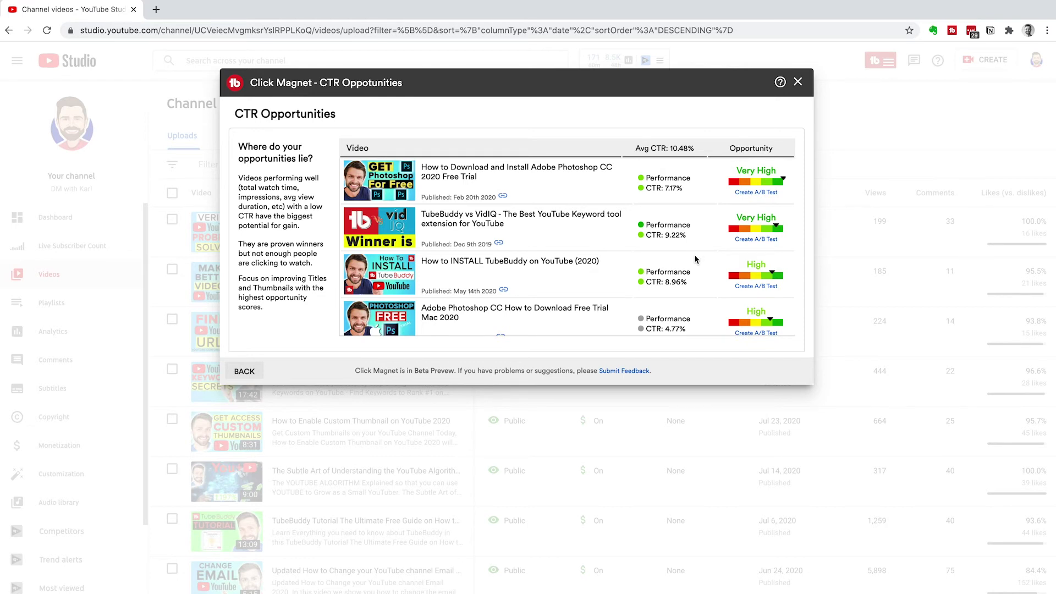
scroll(696, 259, down, 3)
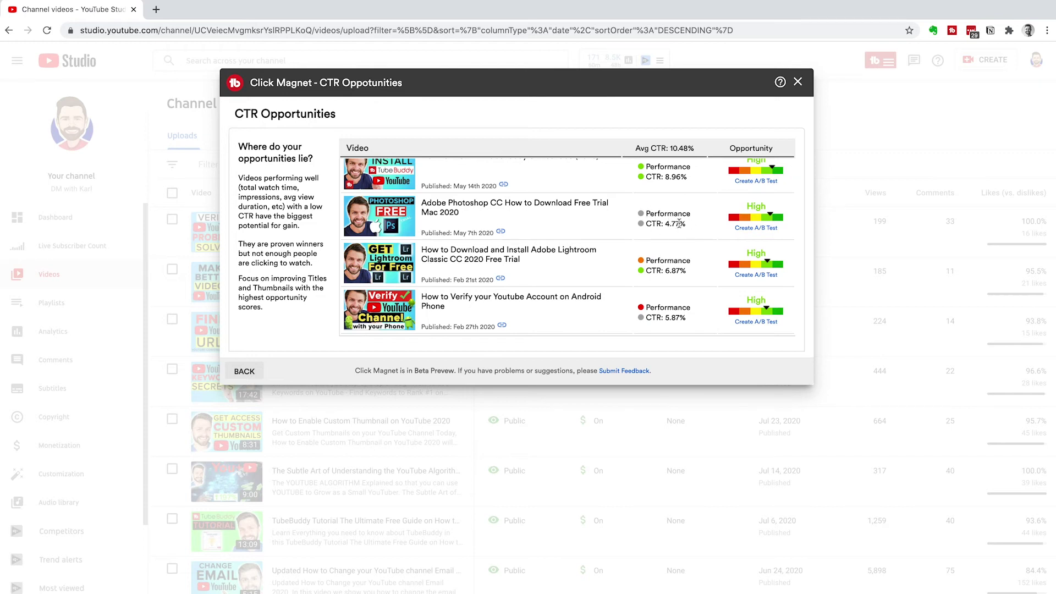
scroll(682, 275, down, 2)
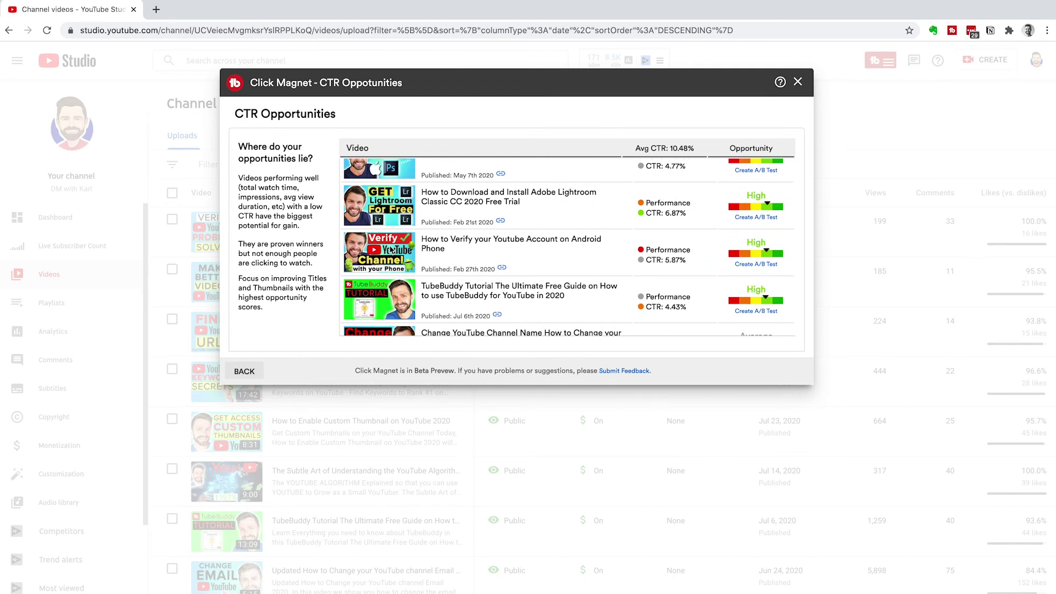
scroll(672, 276, down, 1)
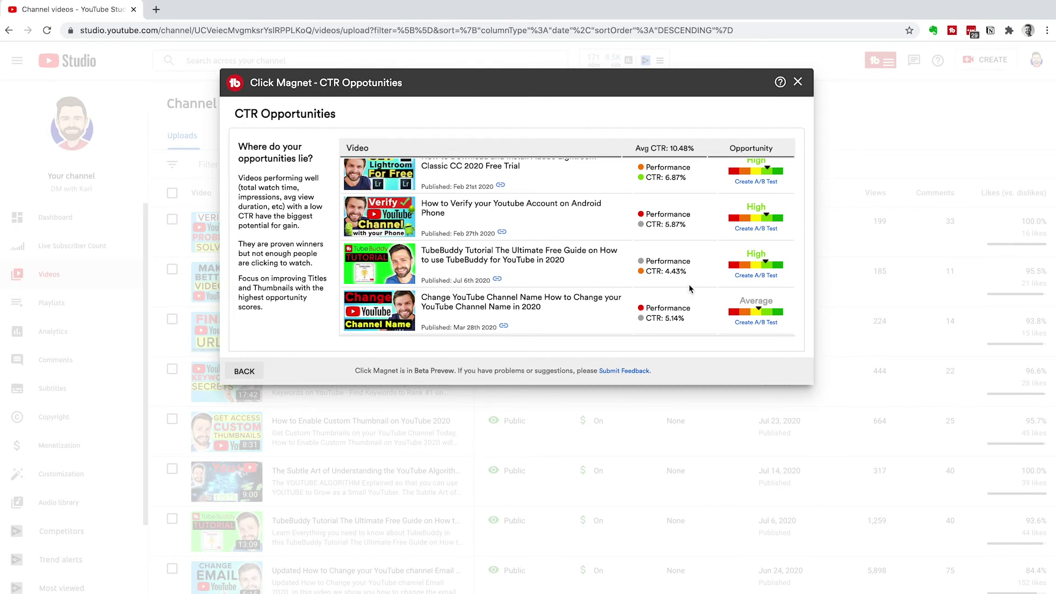
scroll(689, 284, down, 2)
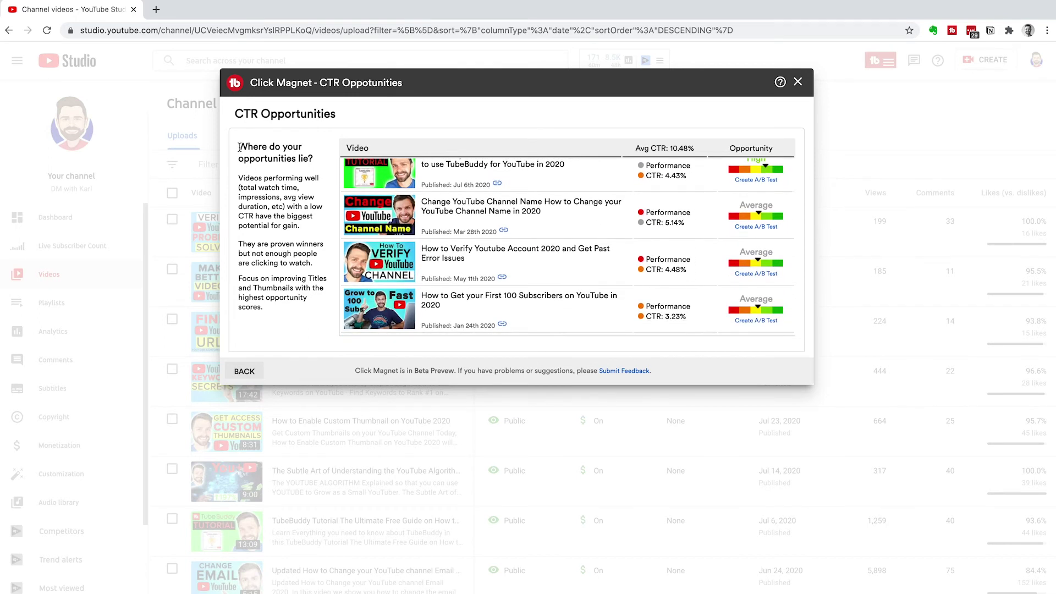
drag(238, 144, 312, 171)
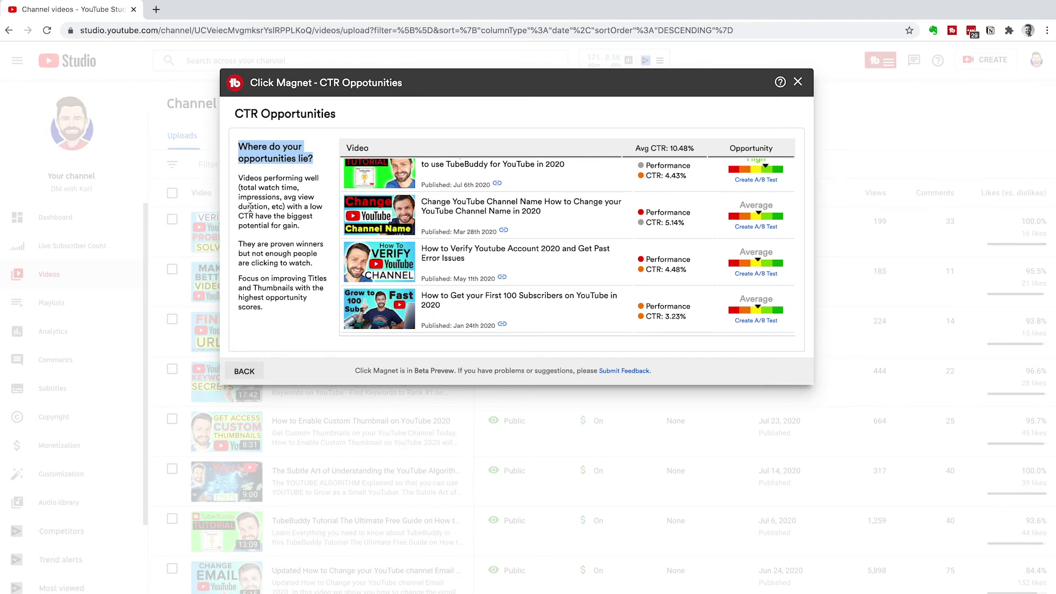
drag(239, 198, 306, 207)
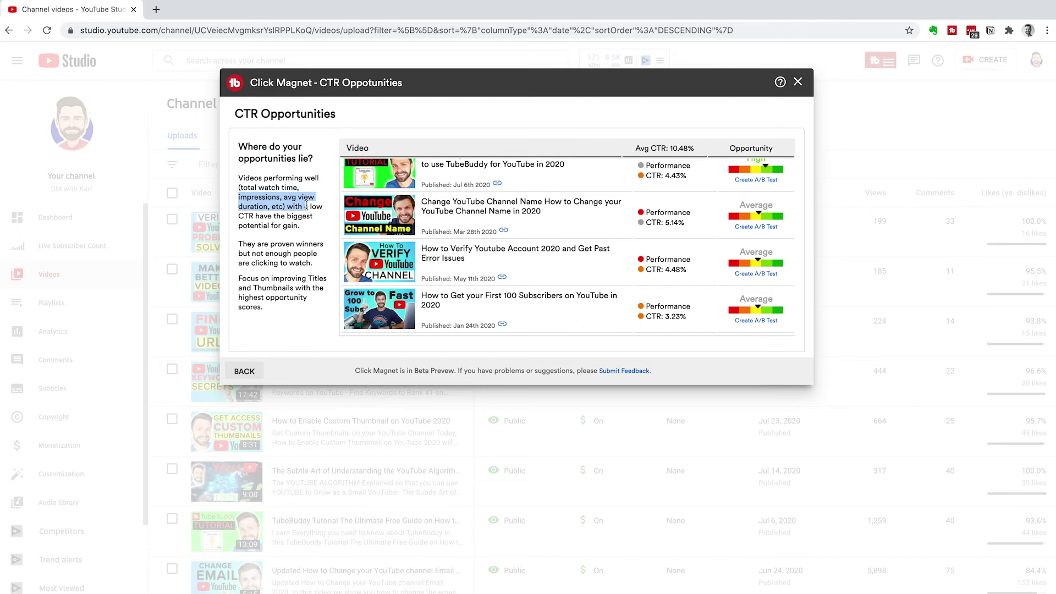
click(240, 217)
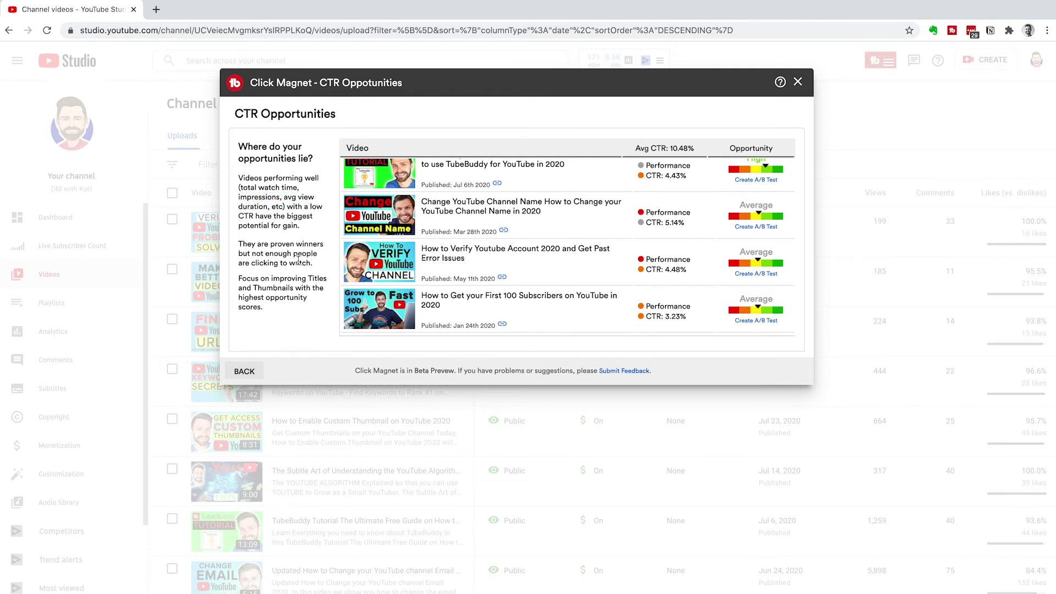
- Go back from CTR Opportunities and open the Advanced Analytics video table
click(244, 372)
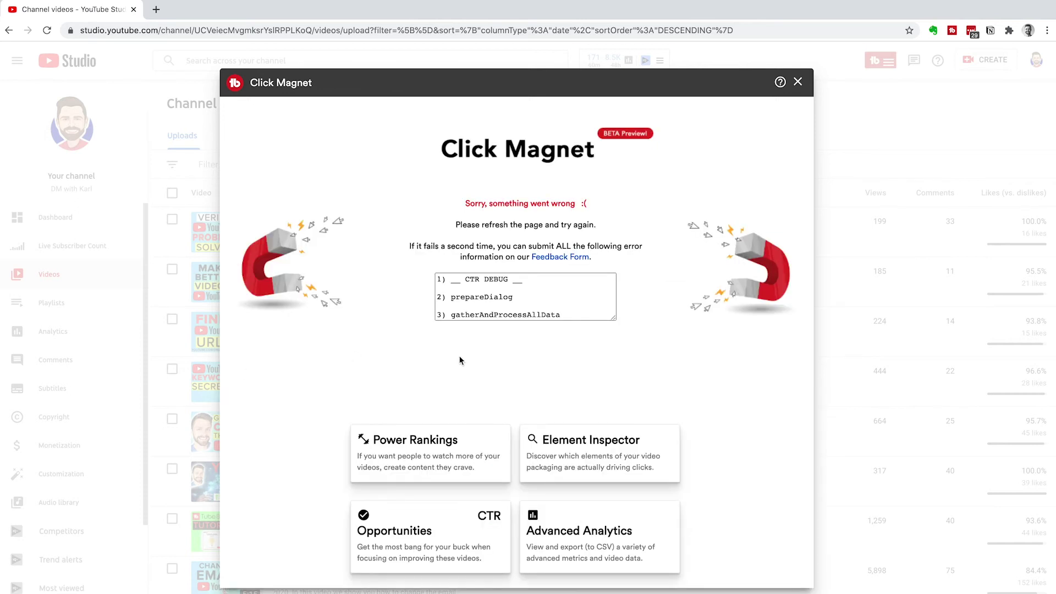
click(583, 536)
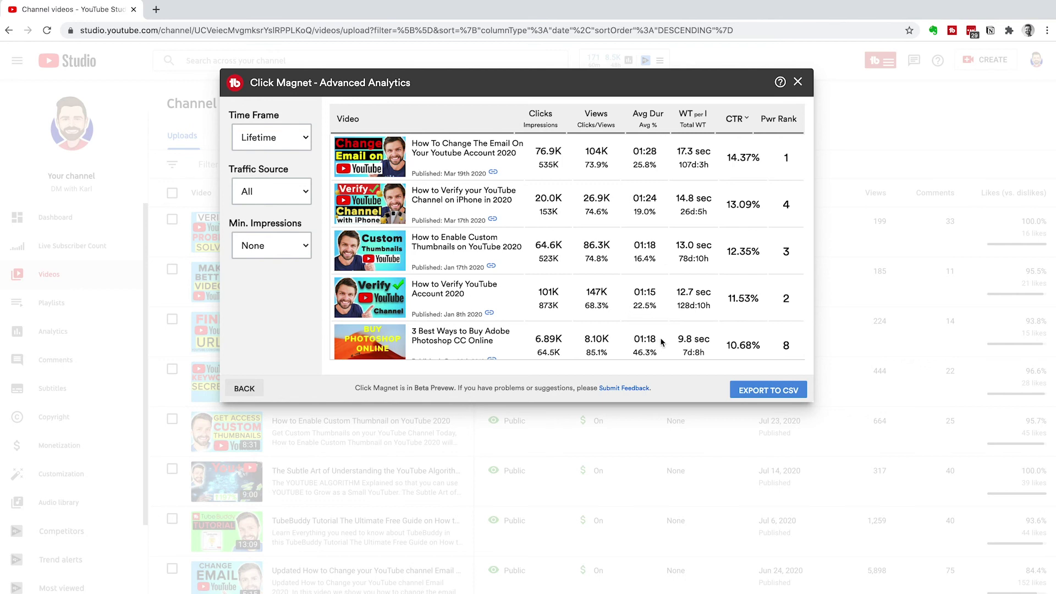
scroll(653, 310, down, 3)
scroll(661, 338, down, 1)
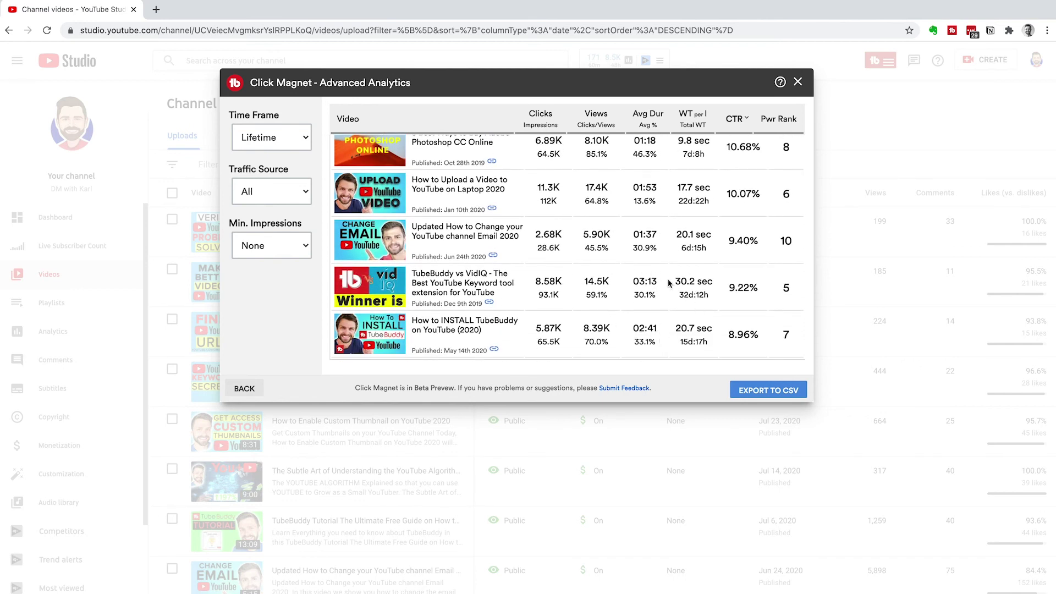
scroll(647, 285, down, 1)
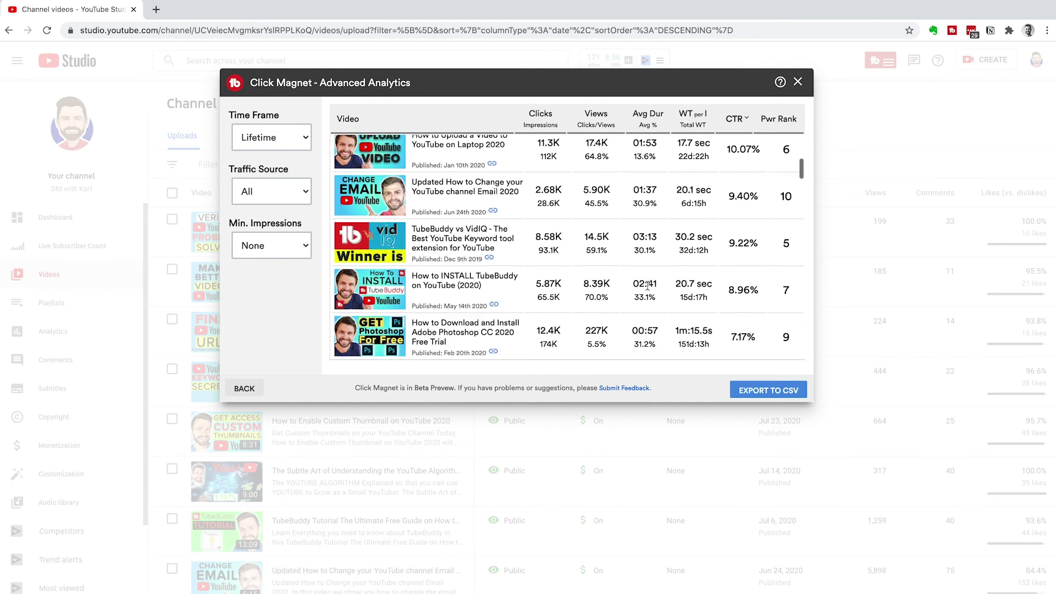
scroll(644, 283, down, 2)
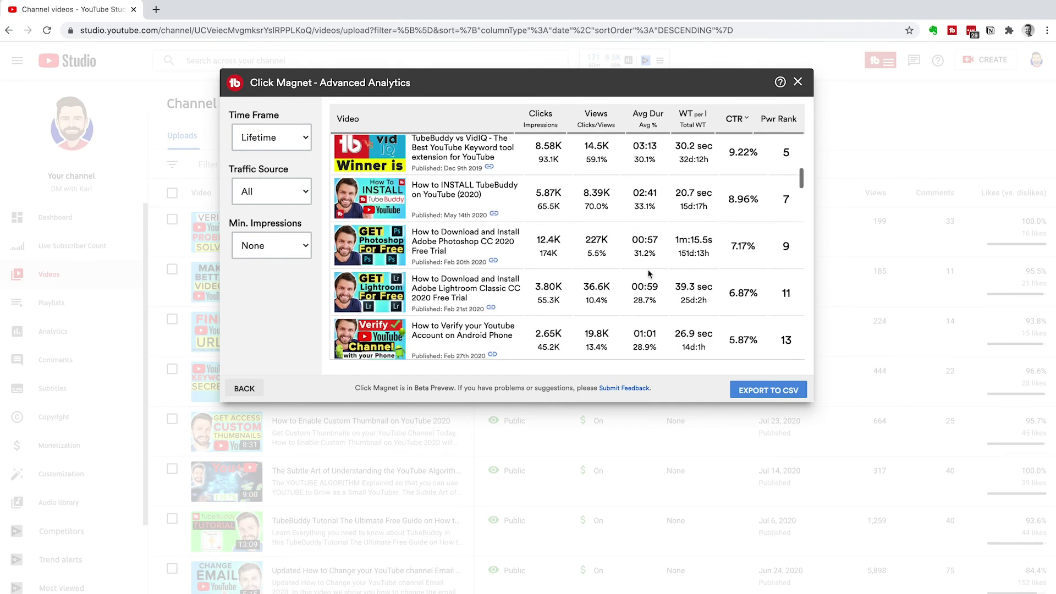
scroll(642, 297, down, 1)
scroll(642, 298, down, 1)
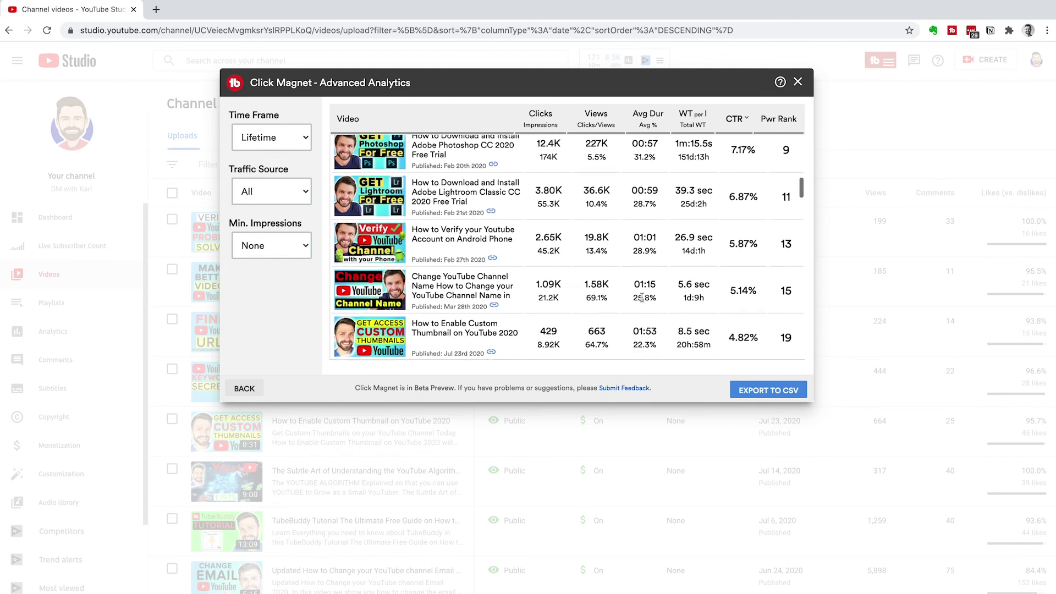
scroll(643, 294, down, 1)
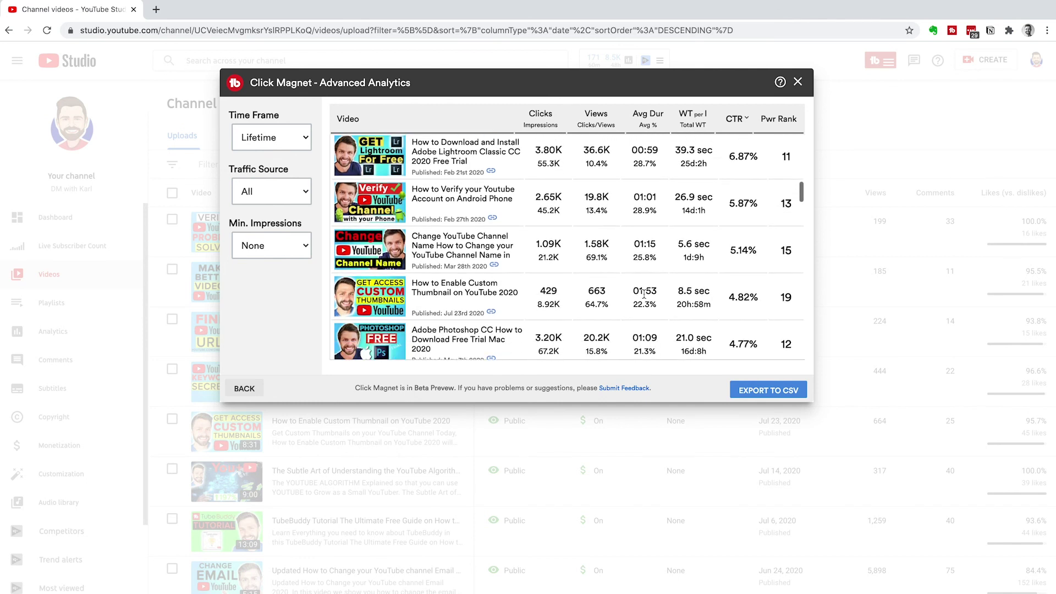
scroll(658, 285, down, 1)
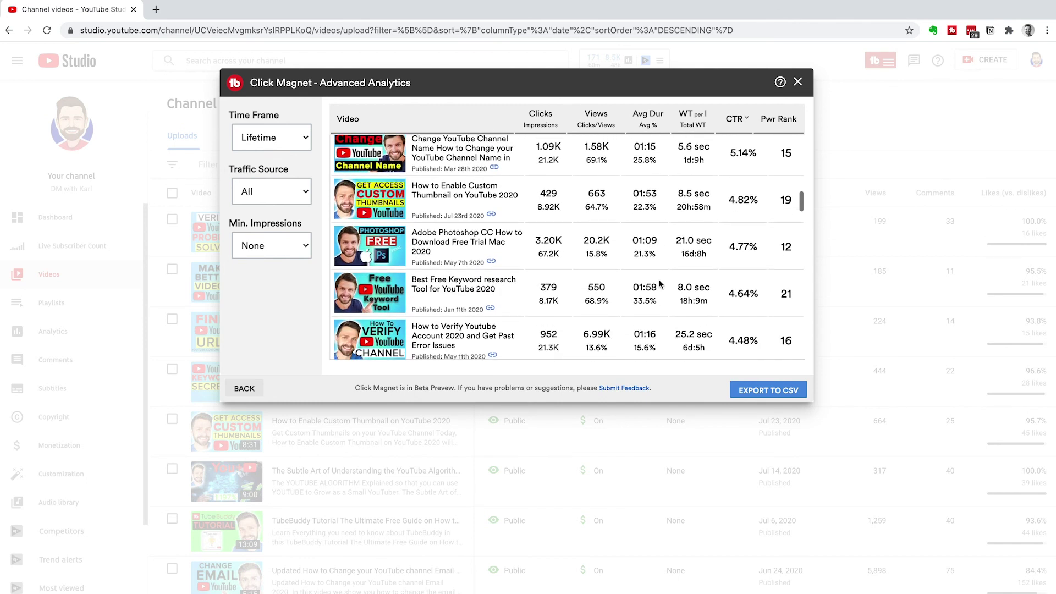
scroll(660, 283, down, 2)
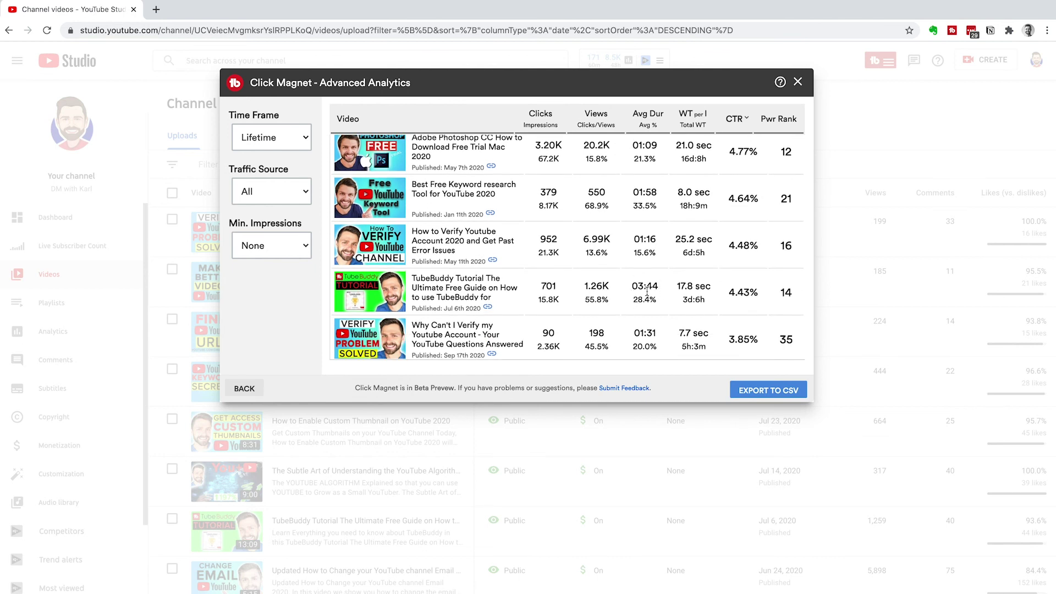
scroll(647, 292, down, 2)
scroll(647, 292, down, 2)
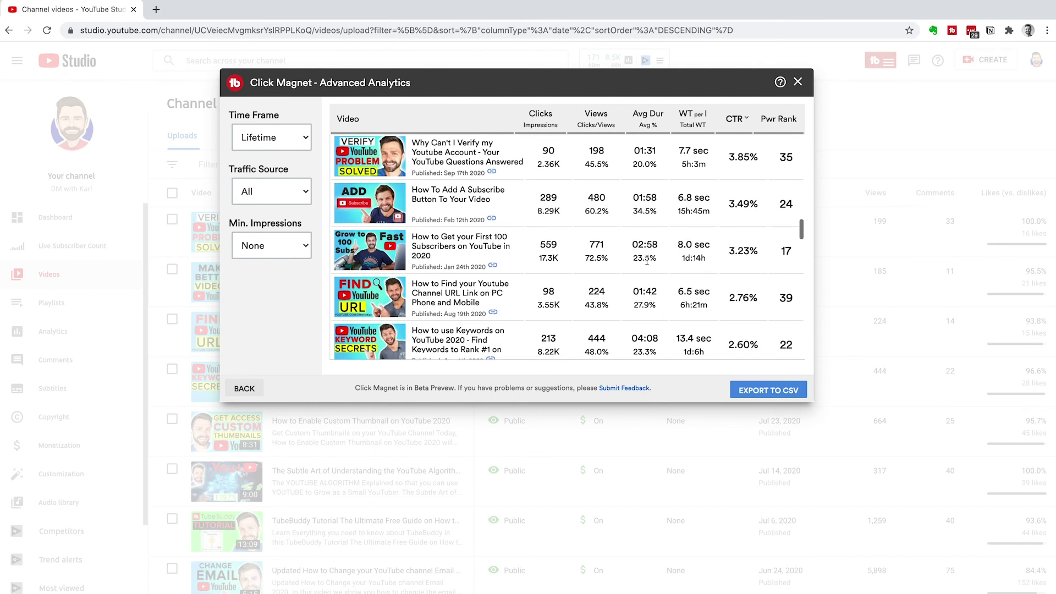
scroll(648, 276, down, 1)
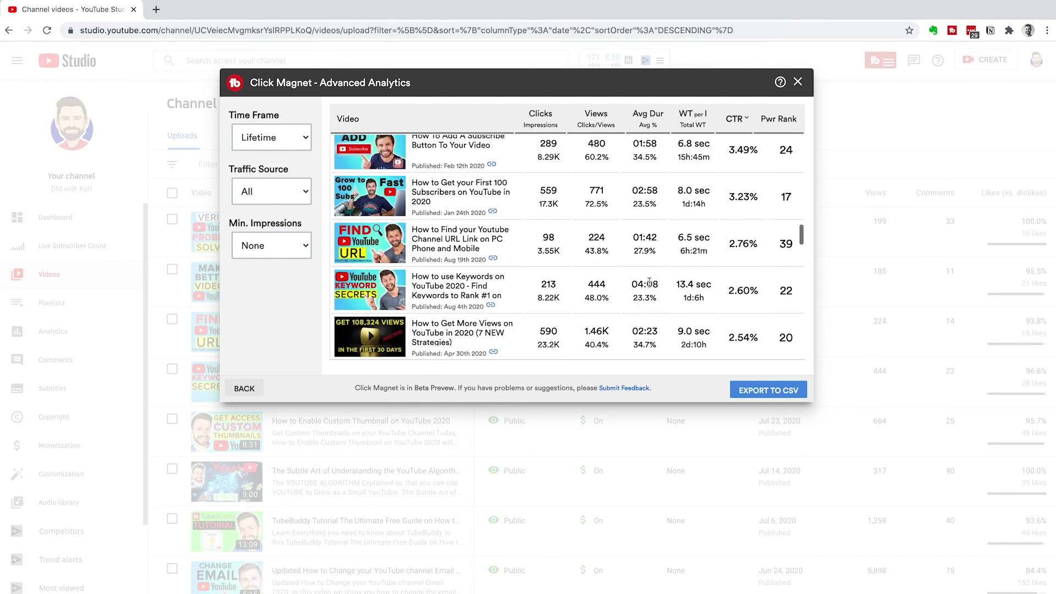
scroll(646, 290, down, 1)
scroll(646, 289, down, 1)
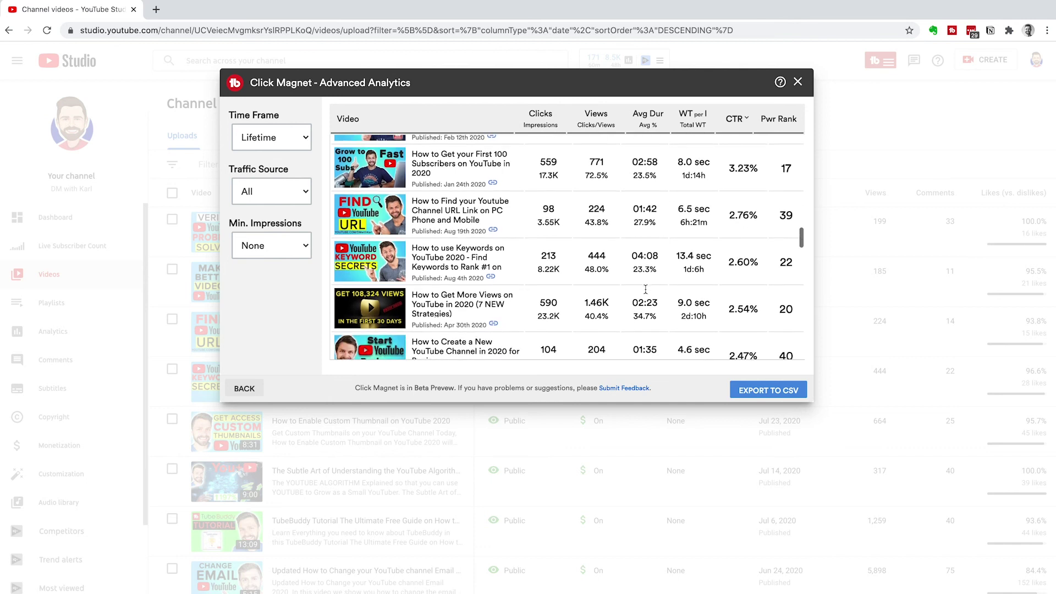
scroll(649, 293, up, 2)
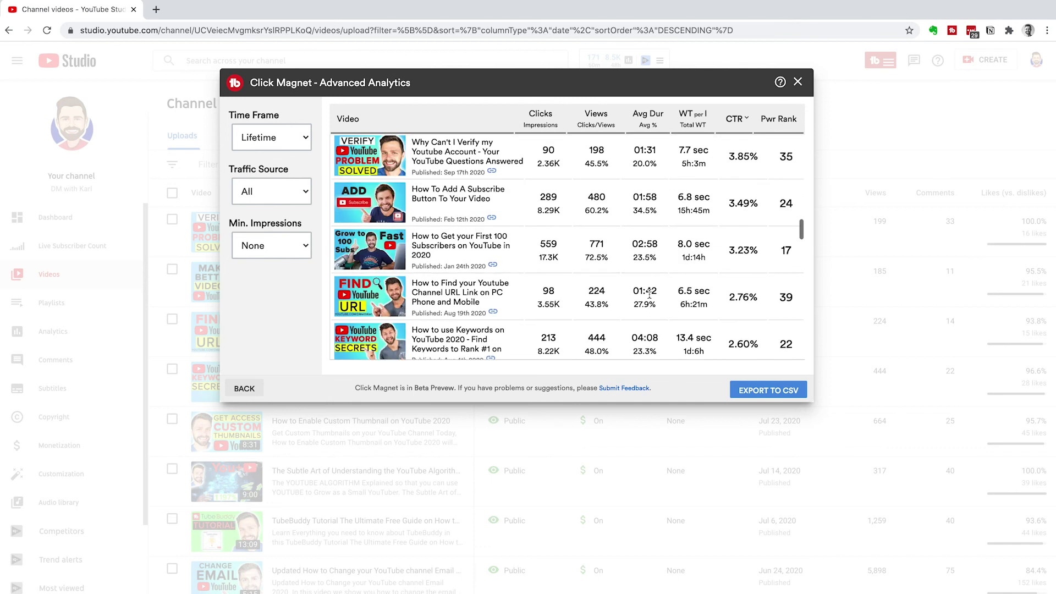
scroll(650, 294, up, 15)
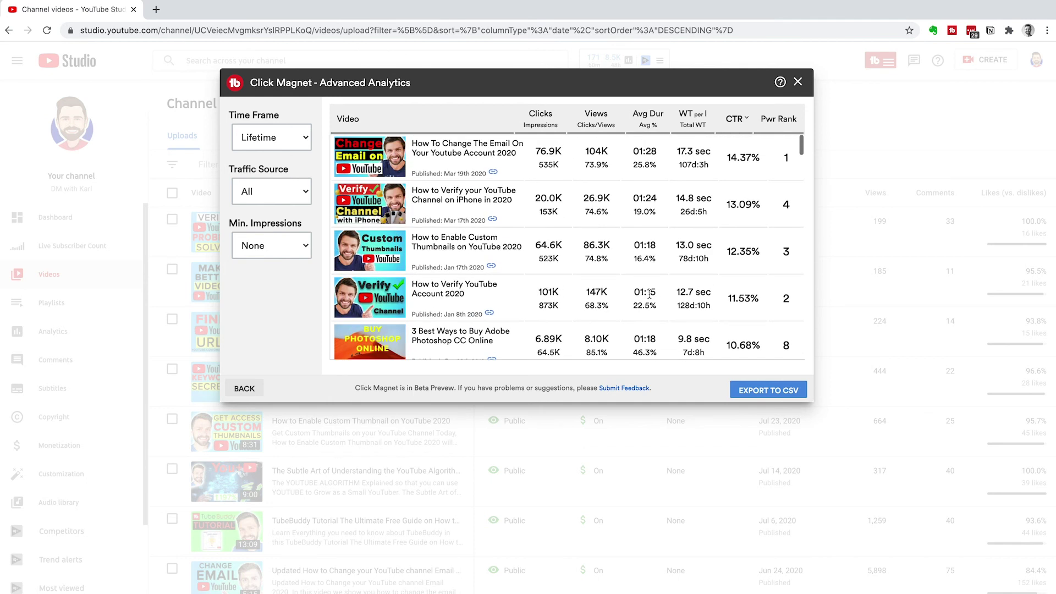